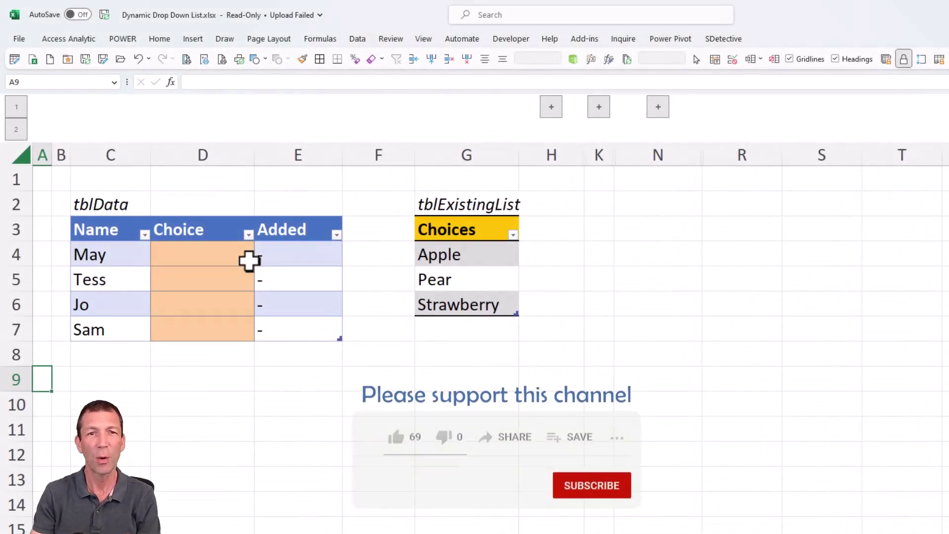
- Enter Banana as May's choice in D4, adding it as a new option
left_click(227, 255)
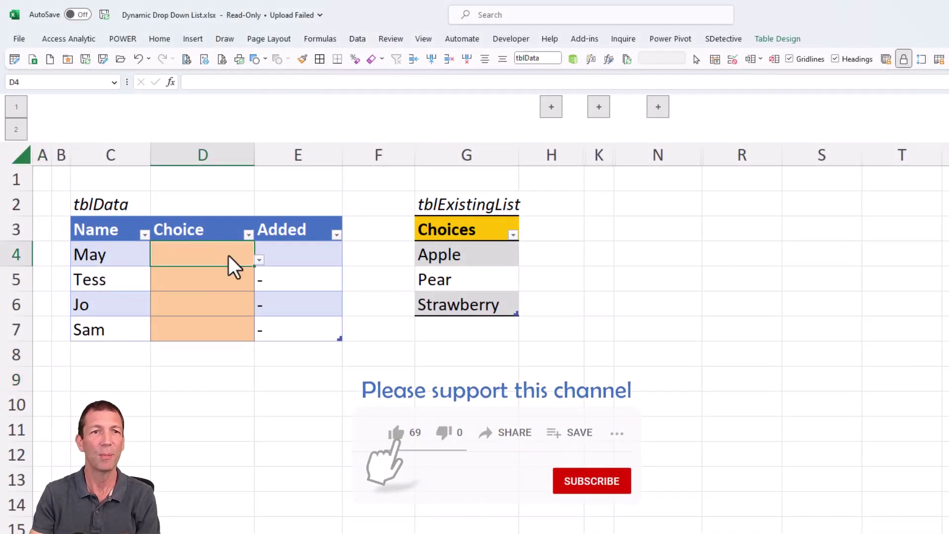
left_click(260, 260)
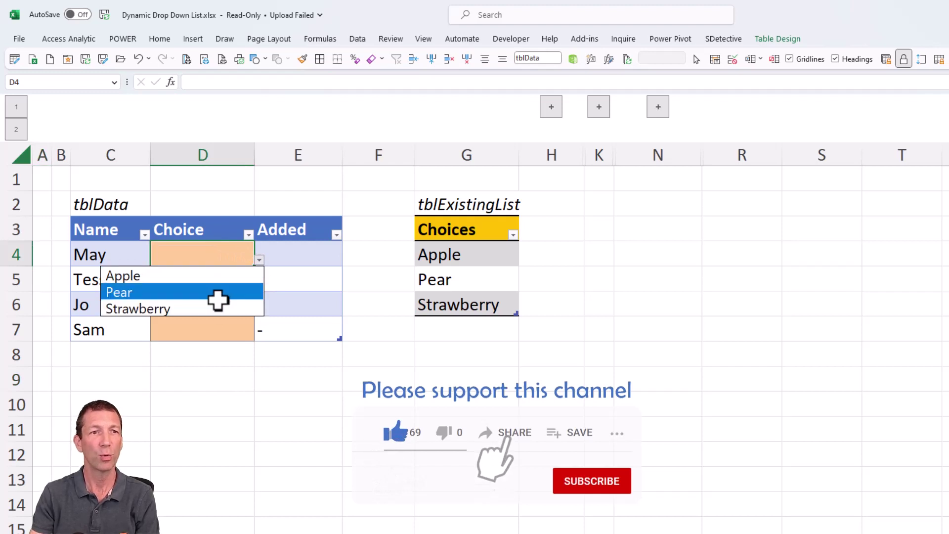
left_click(217, 277)
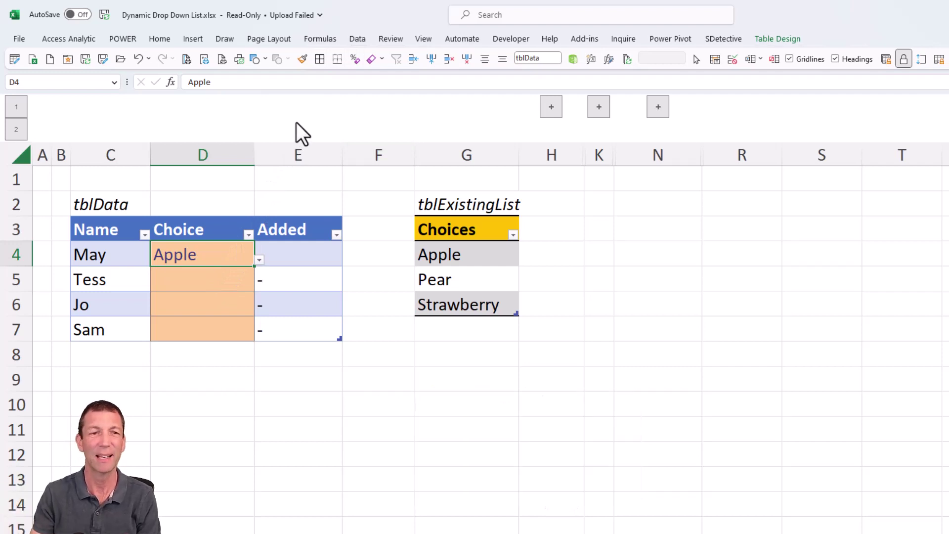
left_click(259, 261)
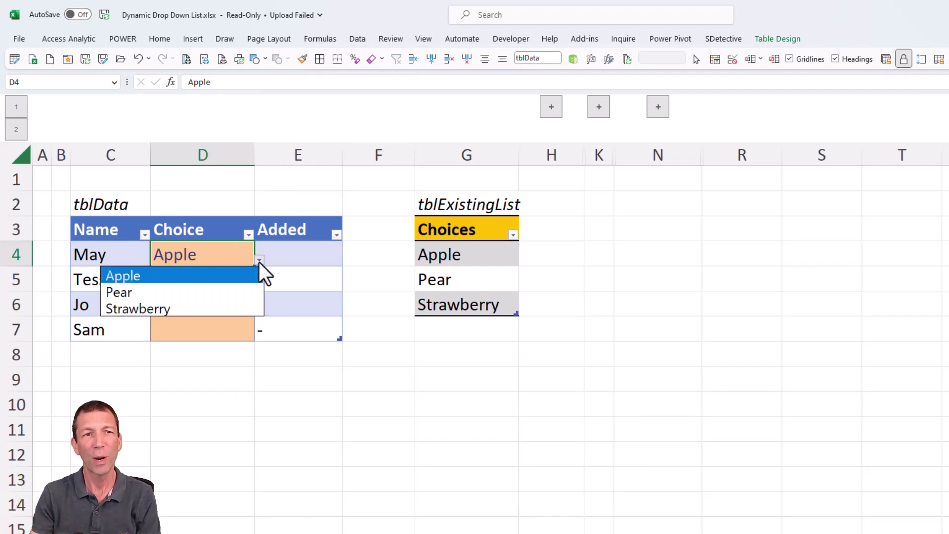
left_click(259, 262)
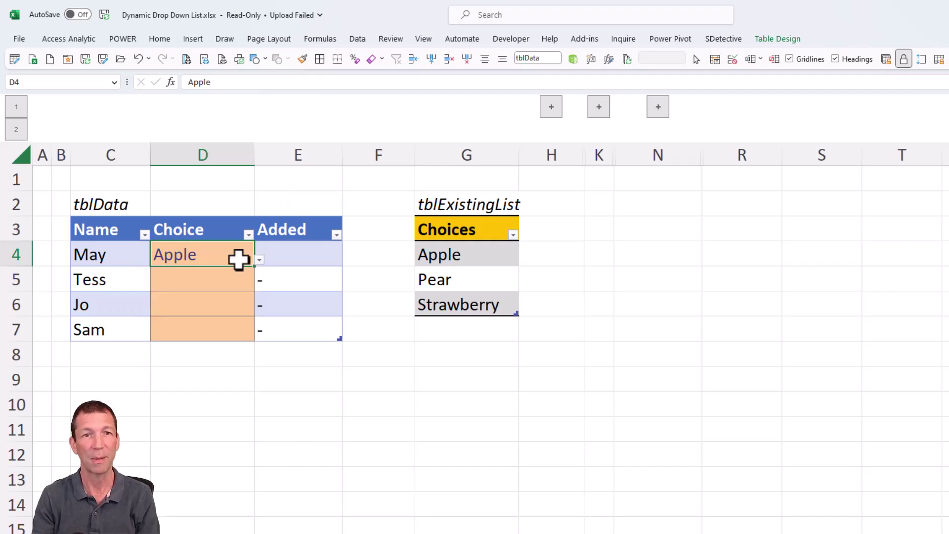
type("Banana")
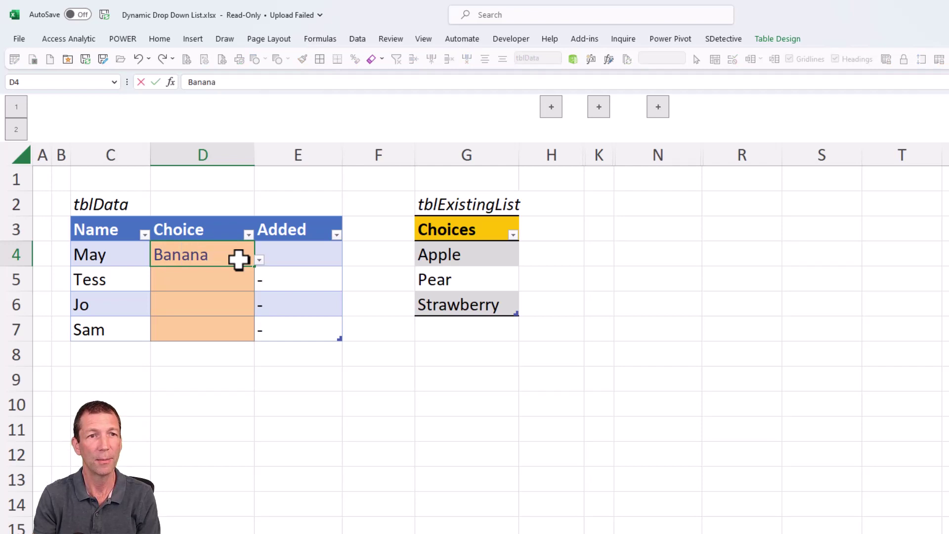
key("ctrl+Return")
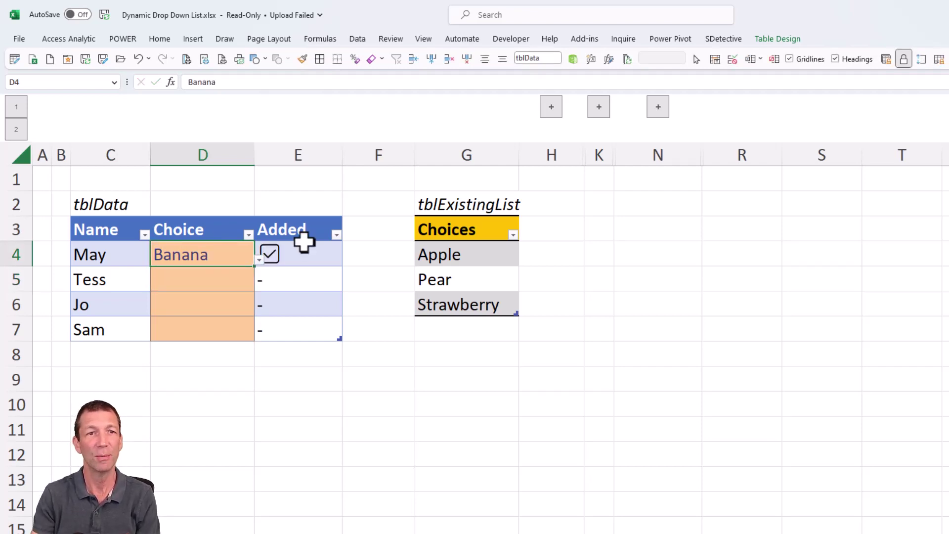
- Pick Apple for Tess in D5 from the drop-down, which now includes Banana
left_click(236, 279)
left_click(258, 284)
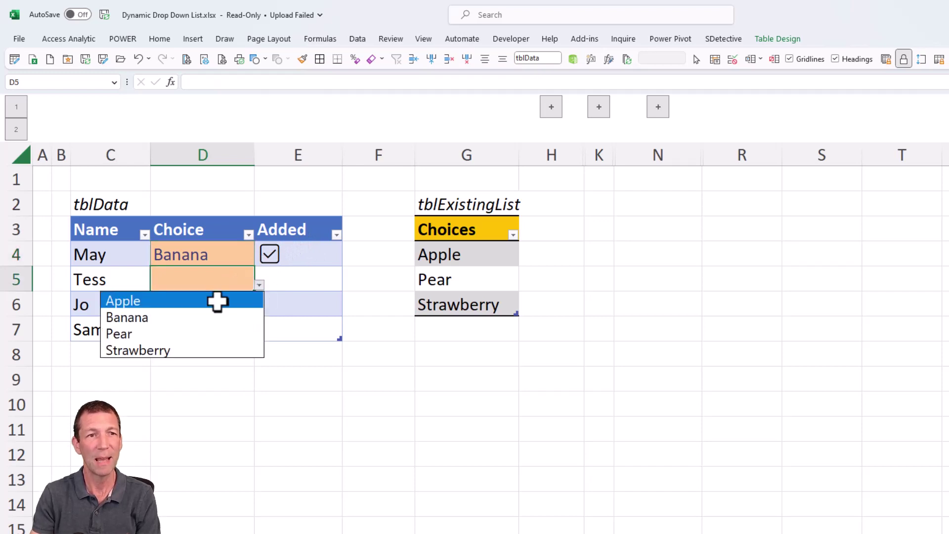
key("Down")
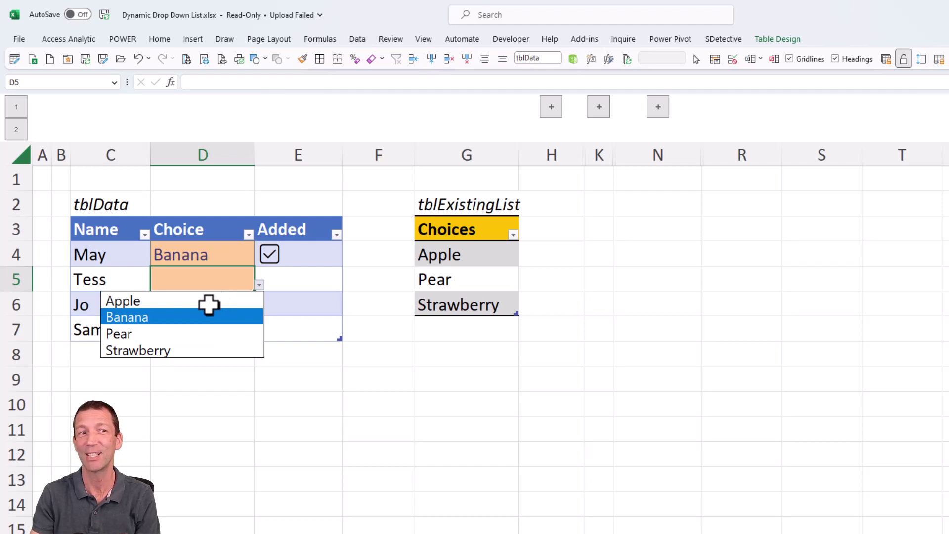
key("Up")
left_click(202, 307)
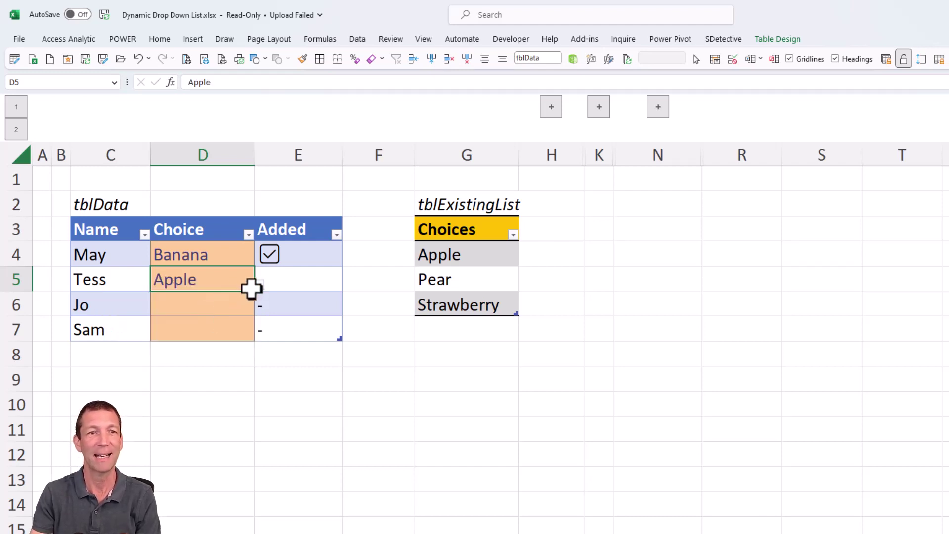
- Try Zuccini in Jo's D6, cancel the refusal, and expand tblExclude showing misspelled Bannana
left_click(219, 309)
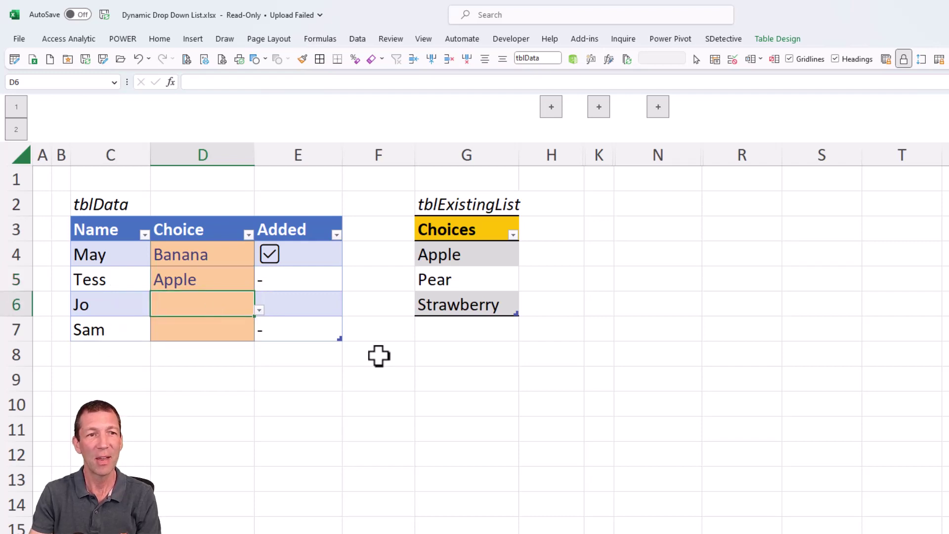
type("Zuccini")
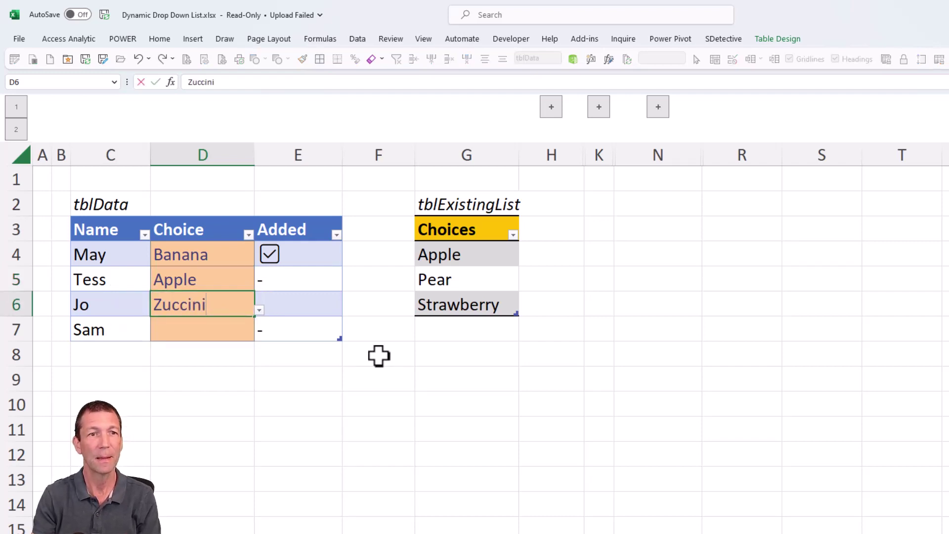
key("Return")
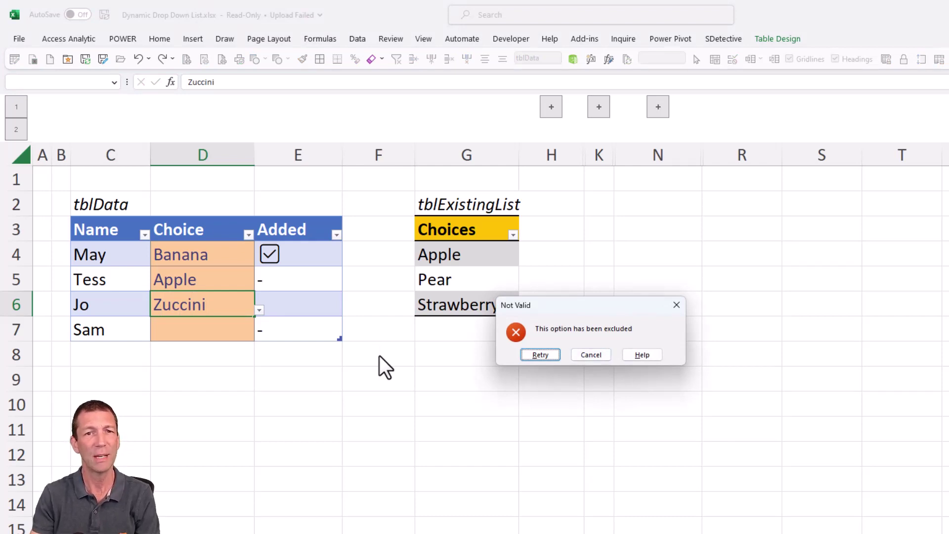
key("Escape")
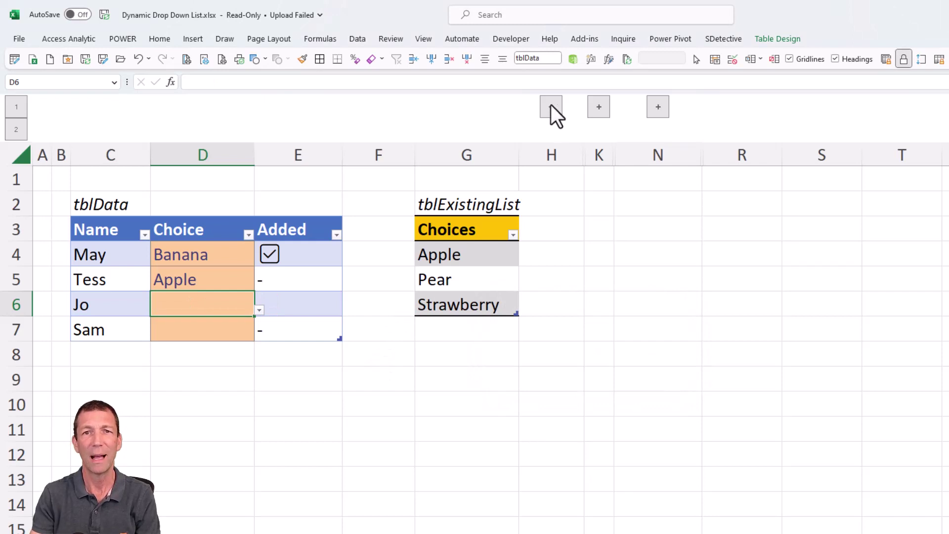
left_click(550, 107)
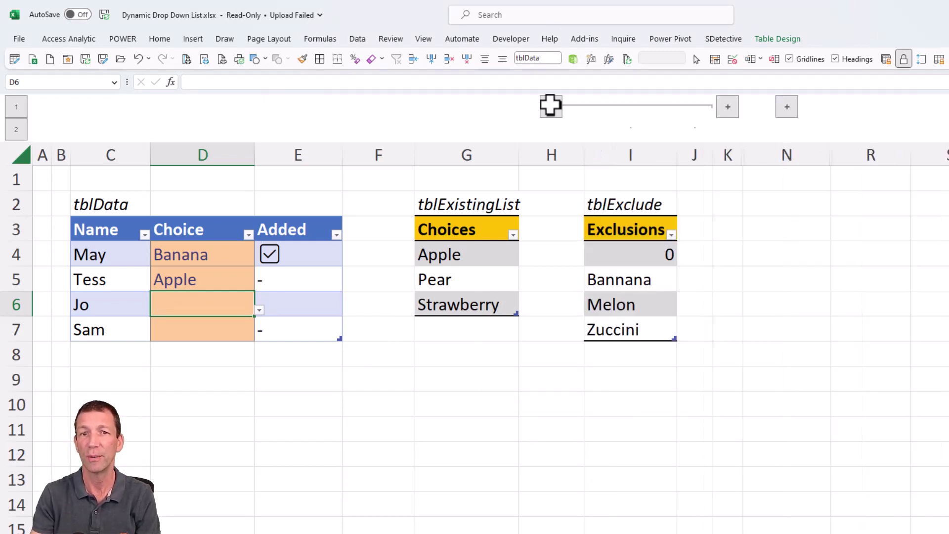
left_click(632, 278)
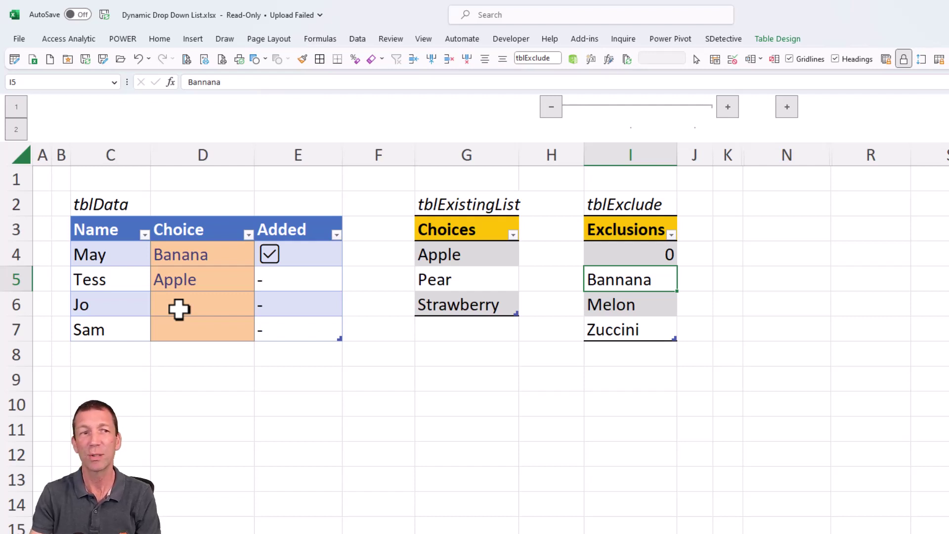
- Type Berry as Jo's new choice in D6
left_click(252, 309)
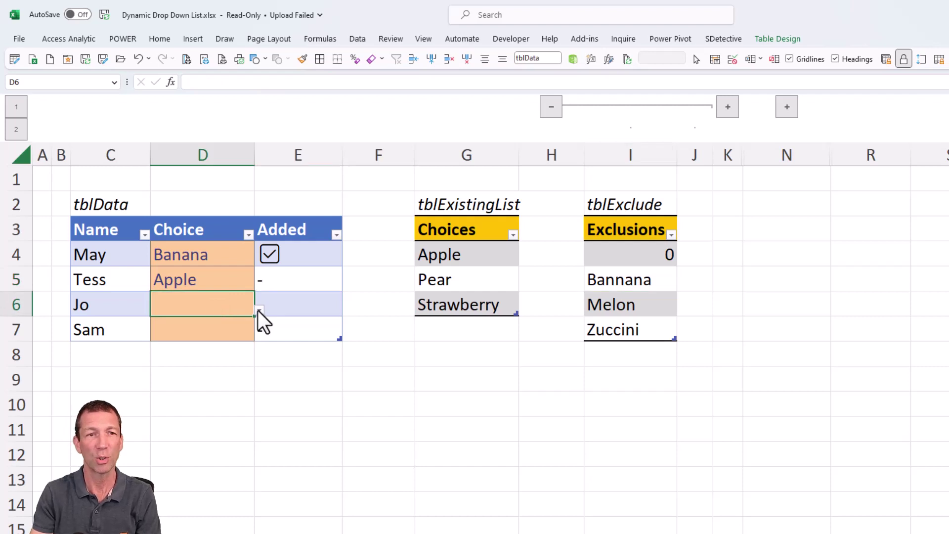
left_click(258, 311)
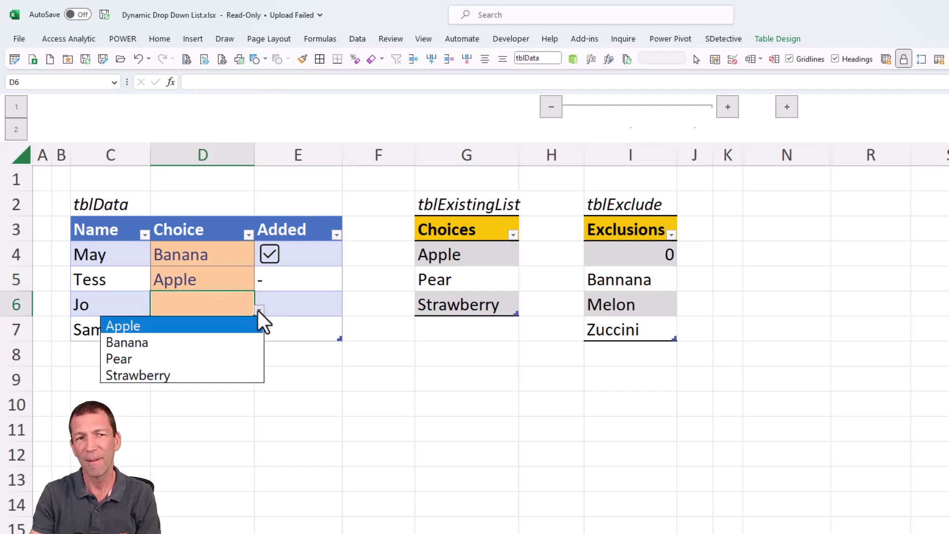
left_click(257, 310)
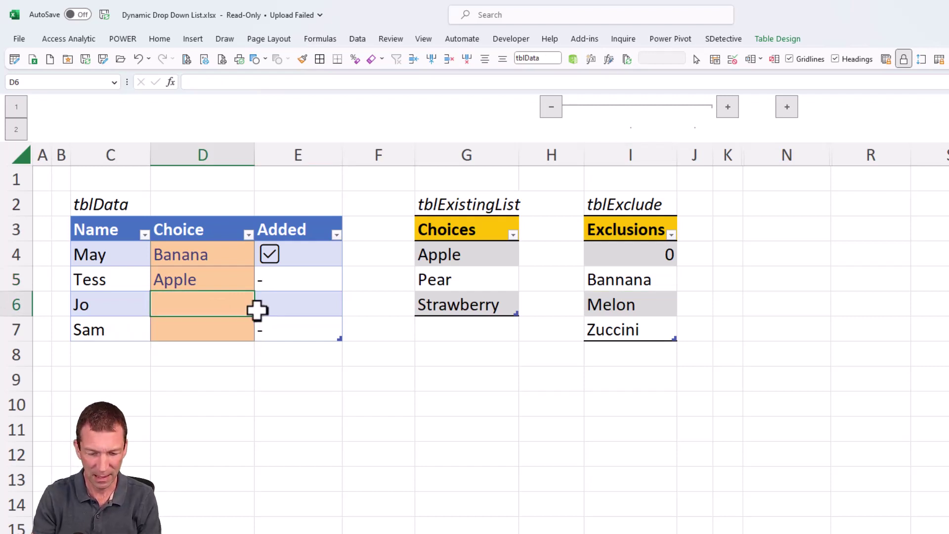
type("Berry")
key("Return")
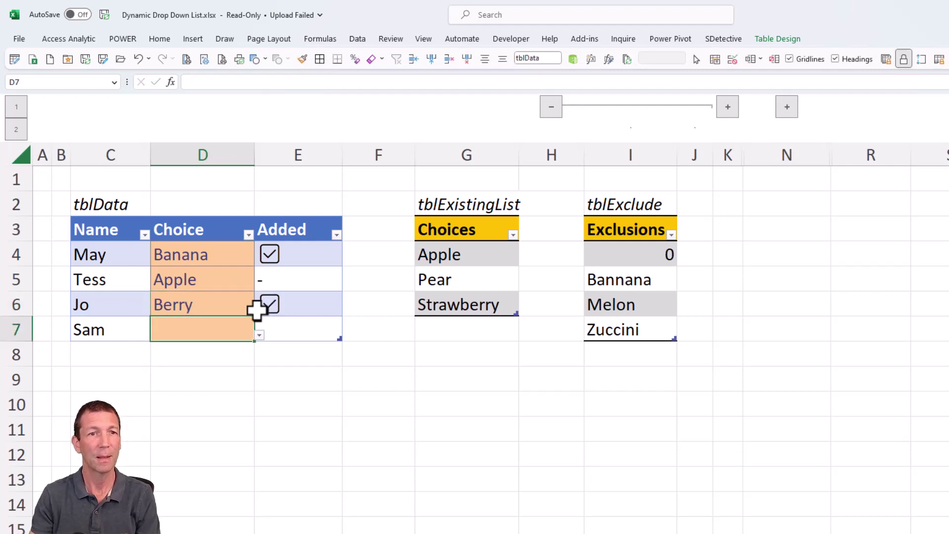
- Confirm Berry now appears in both Jo's D6 and Sam's D7 choice lists
left_click(227, 304)
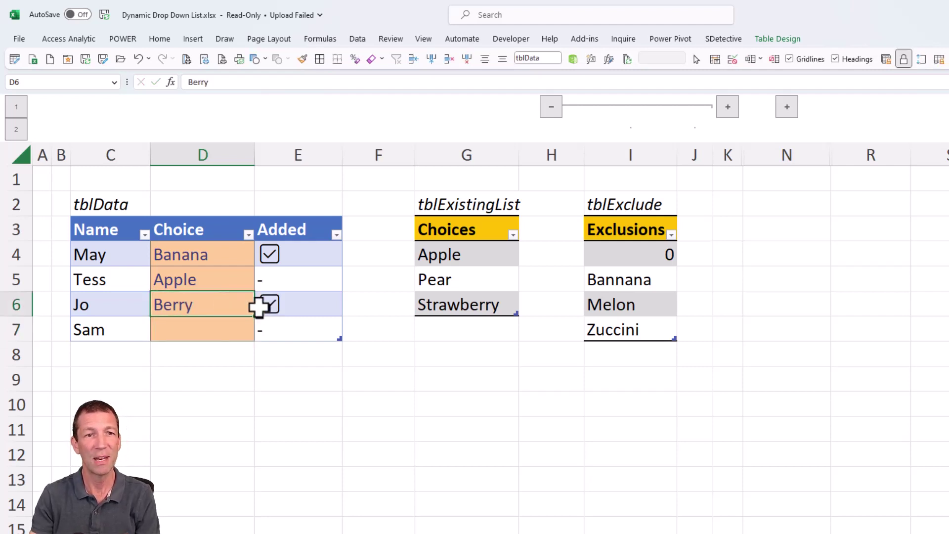
left_click(260, 309)
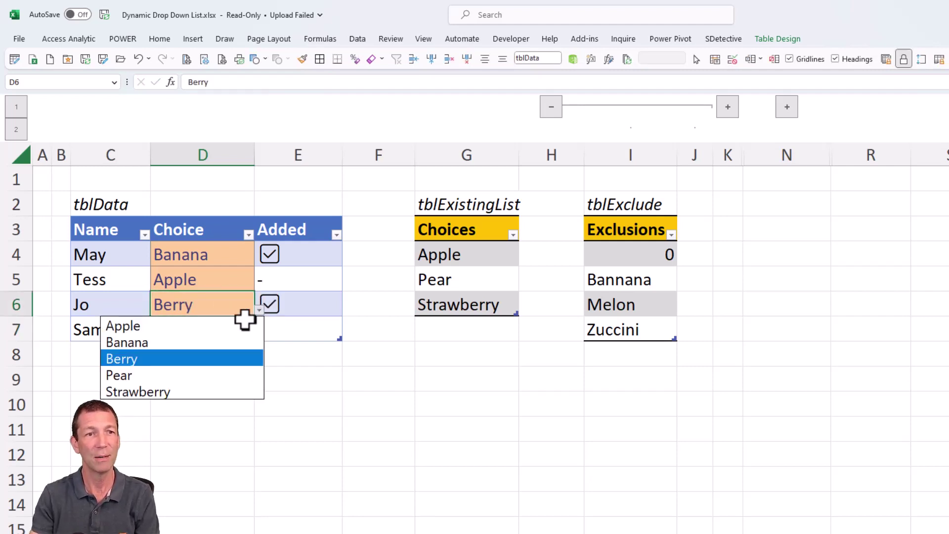
left_click(204, 357)
left_click(218, 336)
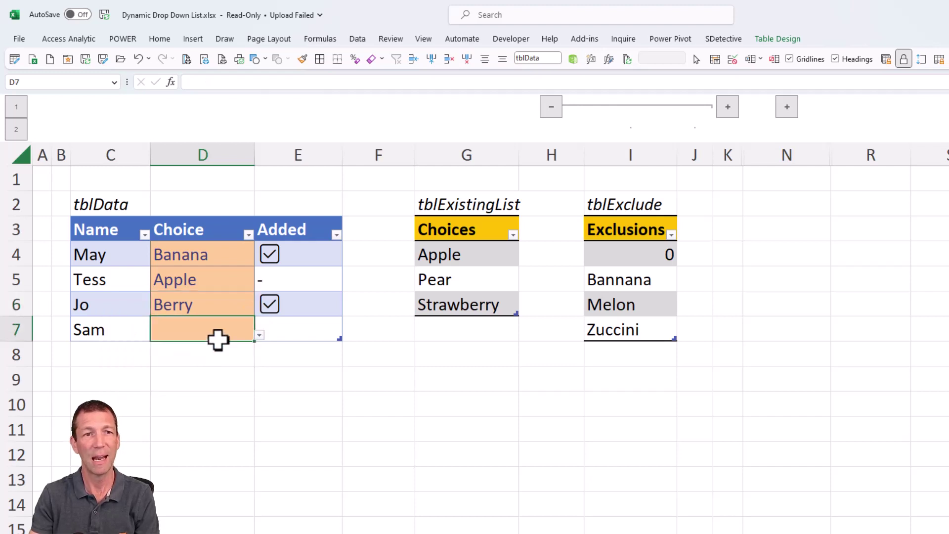
left_click(259, 335)
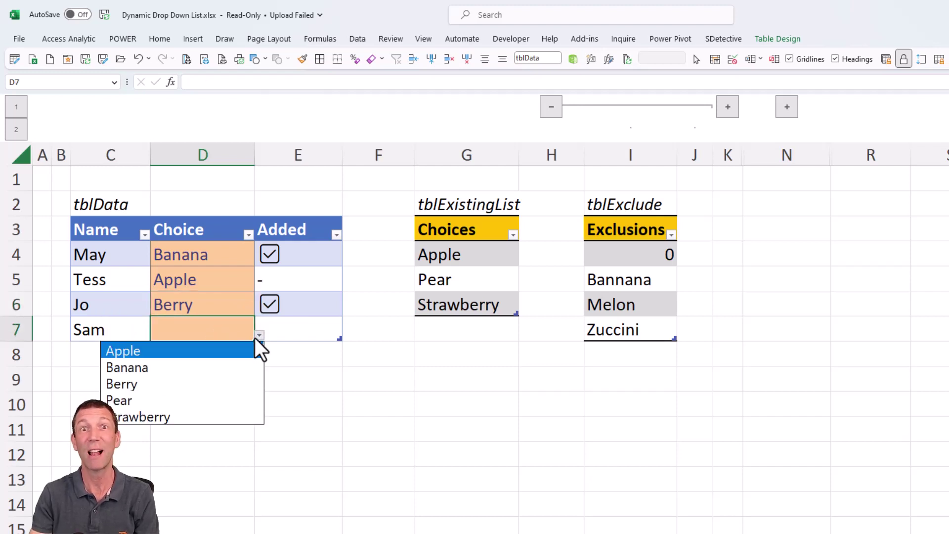
left_click(254, 337)
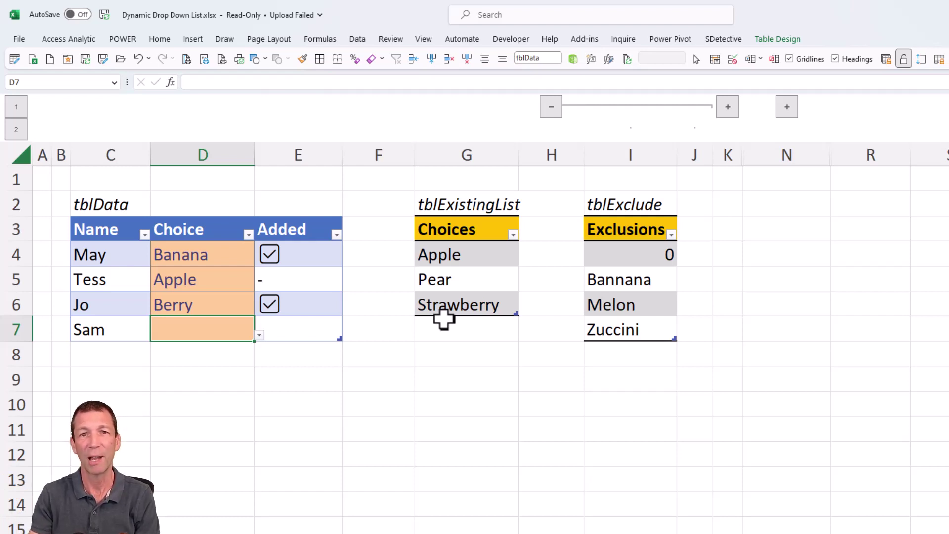
- Expand column L and view the L3 formula =SORT(UNIQUE(tblData[Choice]))
left_click(728, 107)
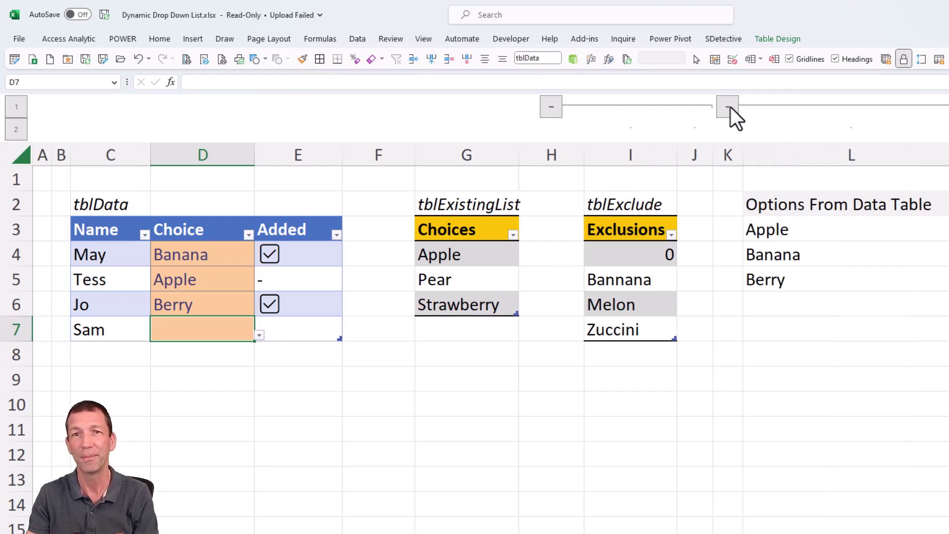
scroll(648, 288, "right", 4)
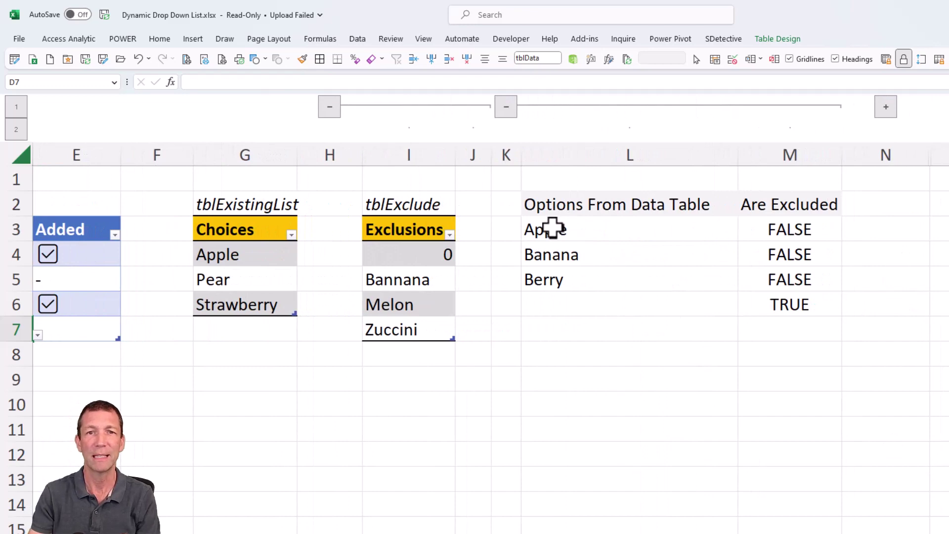
left_click(551, 227)
double_click(552, 227)
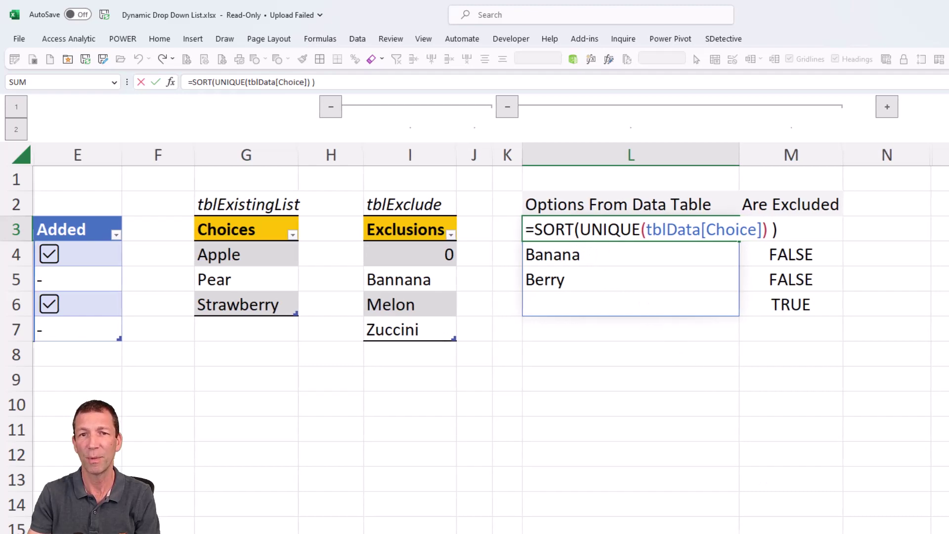
scroll(474, 277, "left", 2)
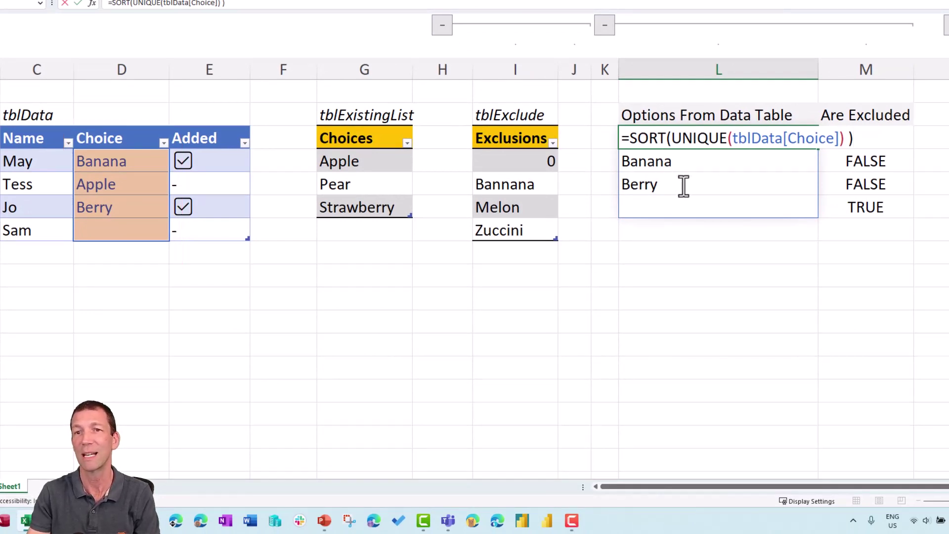
key("ctrl+Return")
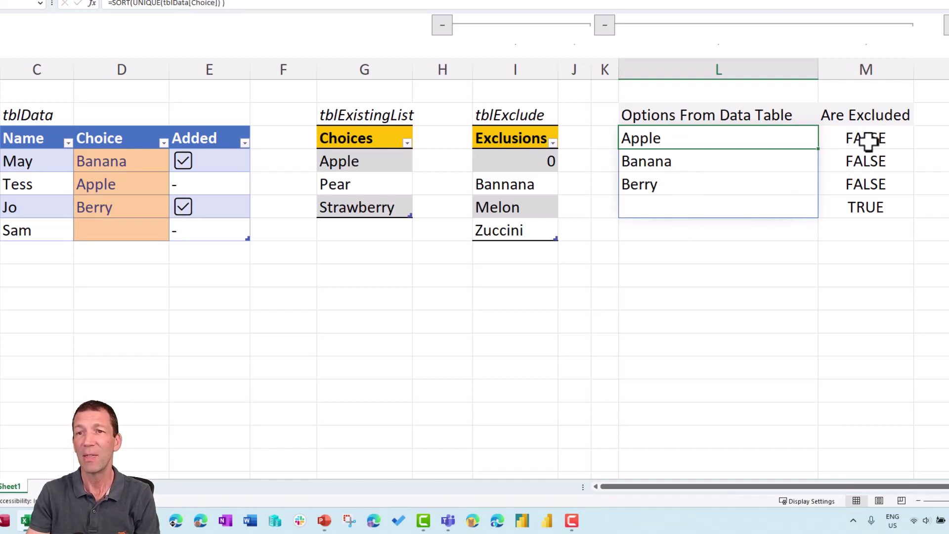
left_click(869, 204)
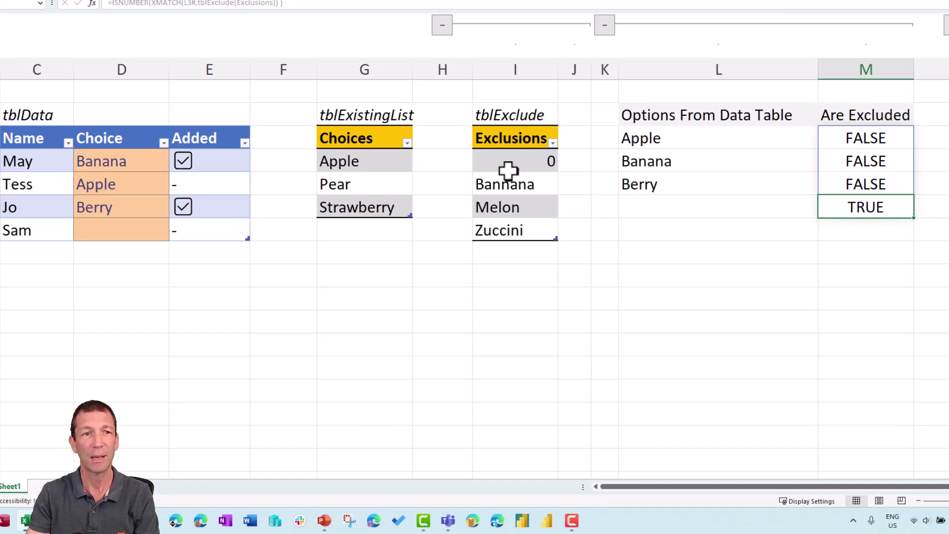
left_click(693, 205)
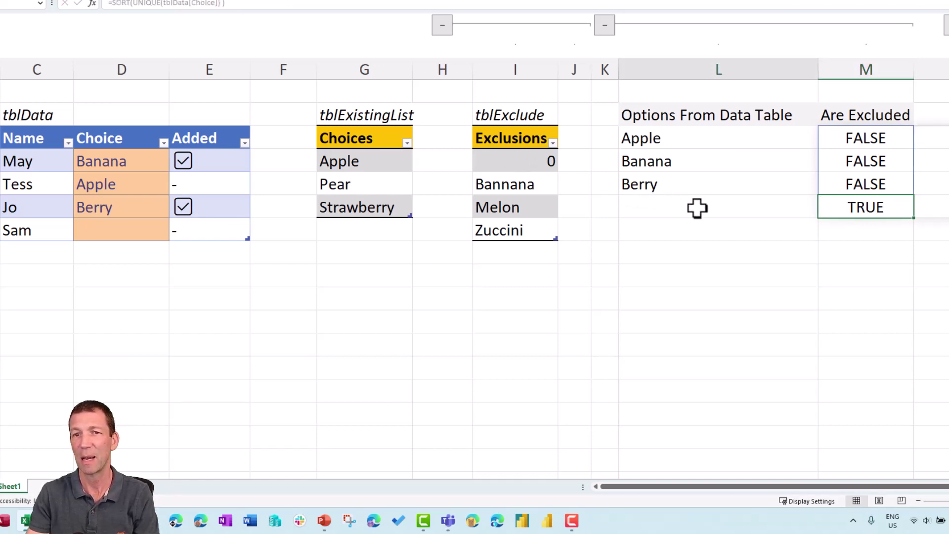
left_click(860, 207)
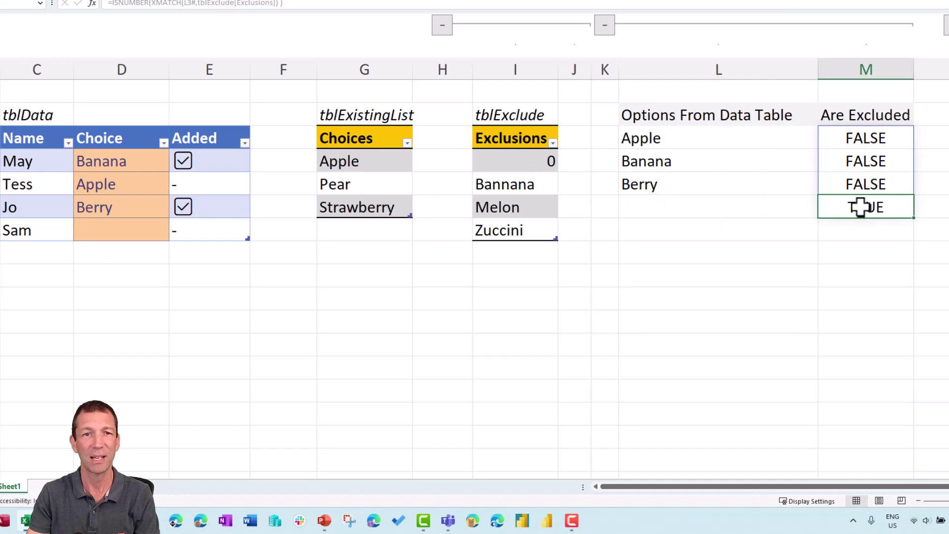
- Overwrite Zuccini with Berry in tblExclude and check Berry's Are Excluded result becomes TRUE
left_click(530, 230)
type("Berry")
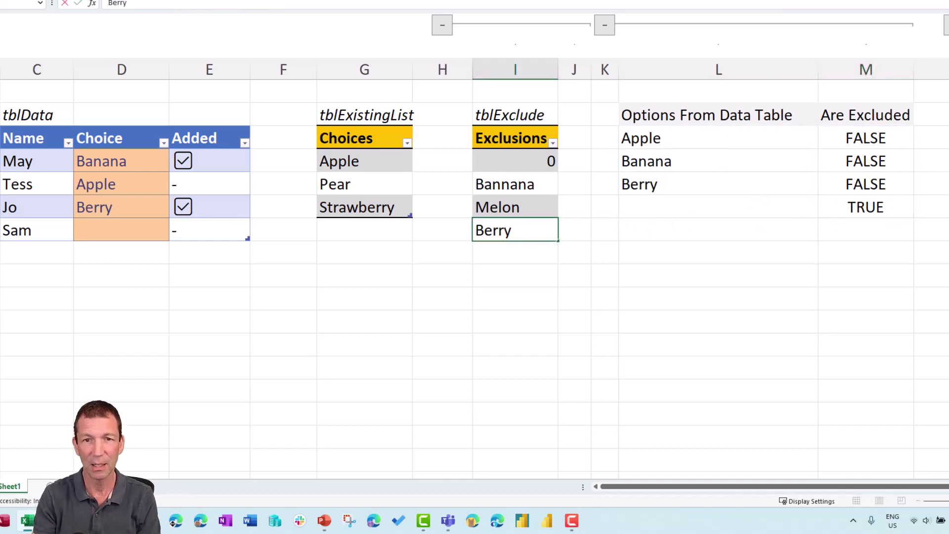
key("Return")
type("Appl")
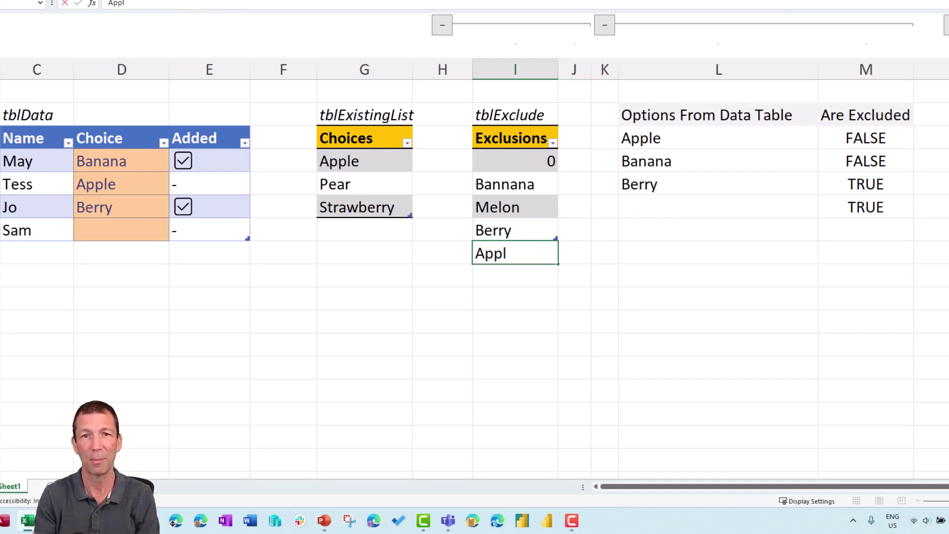
key("Escape")
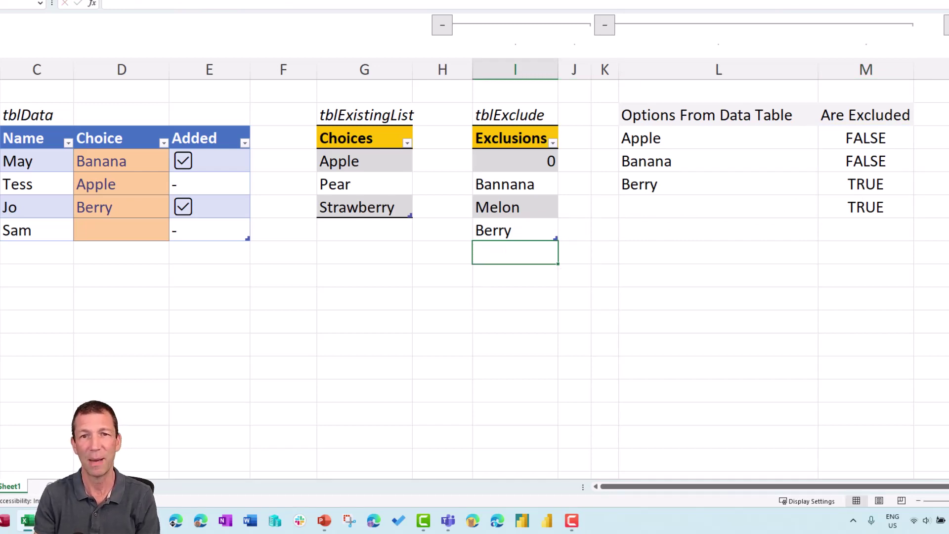
left_click(515, 230)
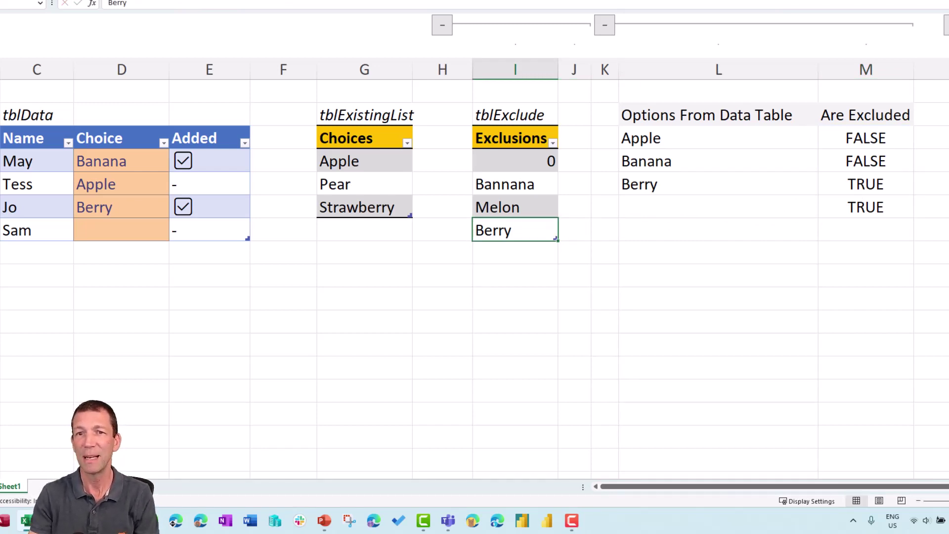
left_click(847, 186)
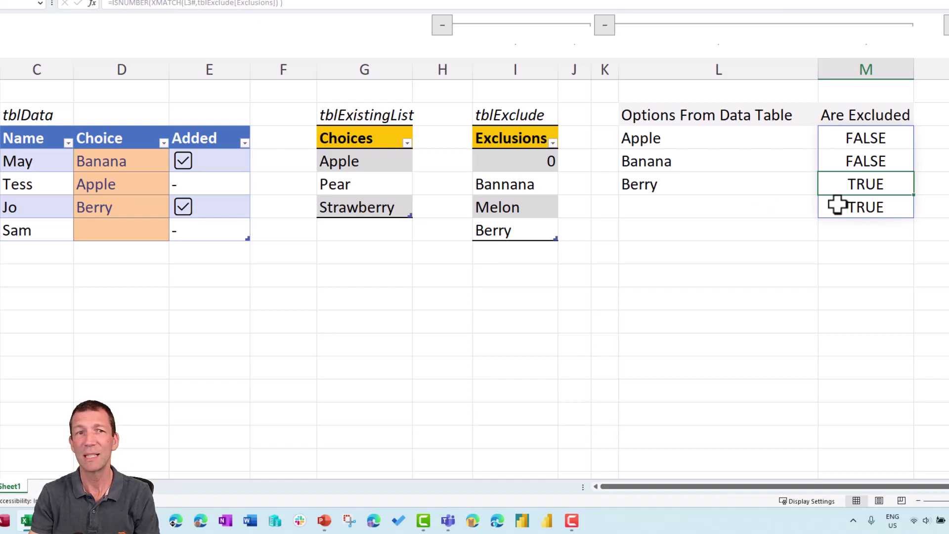
- Put the Are Excluded formula's XMATCH and tblExclude reference on separate lines
double_click(877, 138)
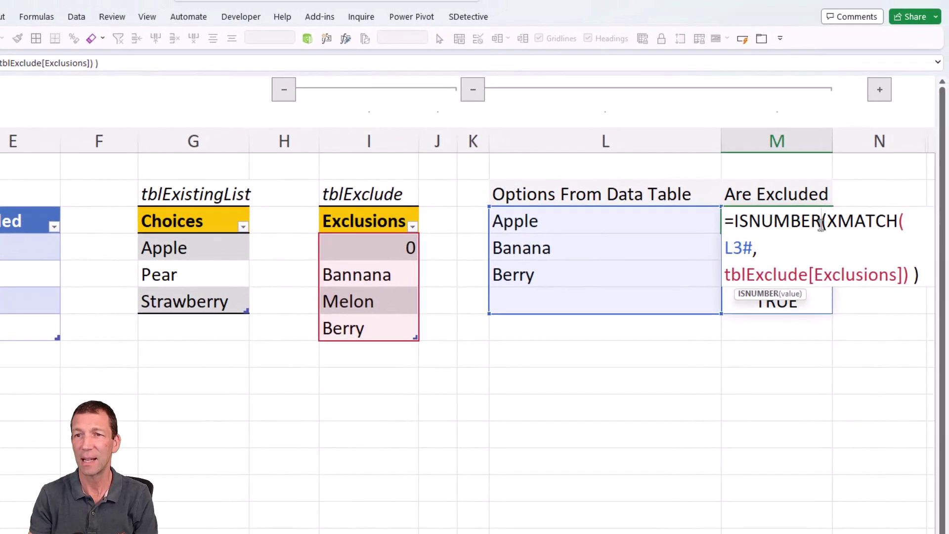
left_click(822, 224)
key("alt+Return")
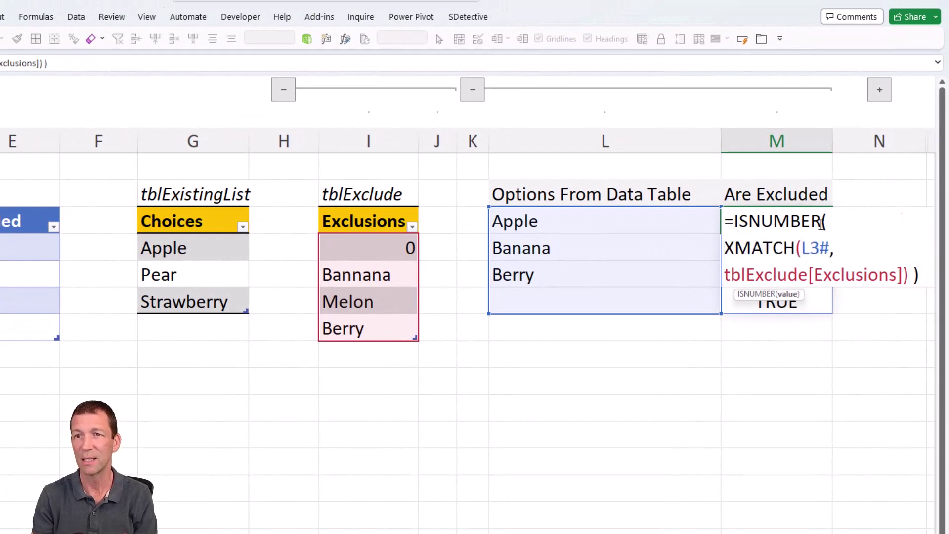
key("alt+Return")
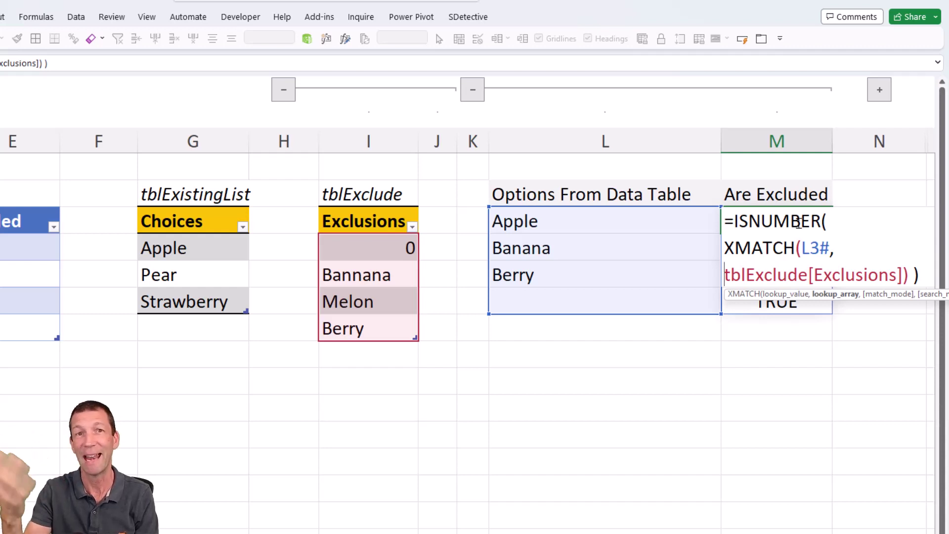
key("ctrl+Return")
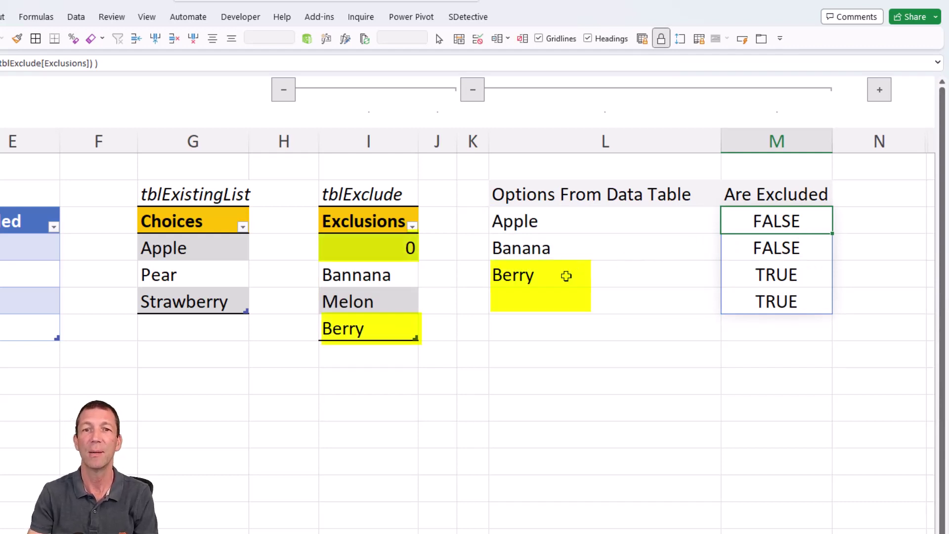
- Check the last Are Excluded results, then expand columns O–Q to show List less Exclusions and Final List
left_click(568, 273)
left_click(742, 271)
left_click(742, 301)
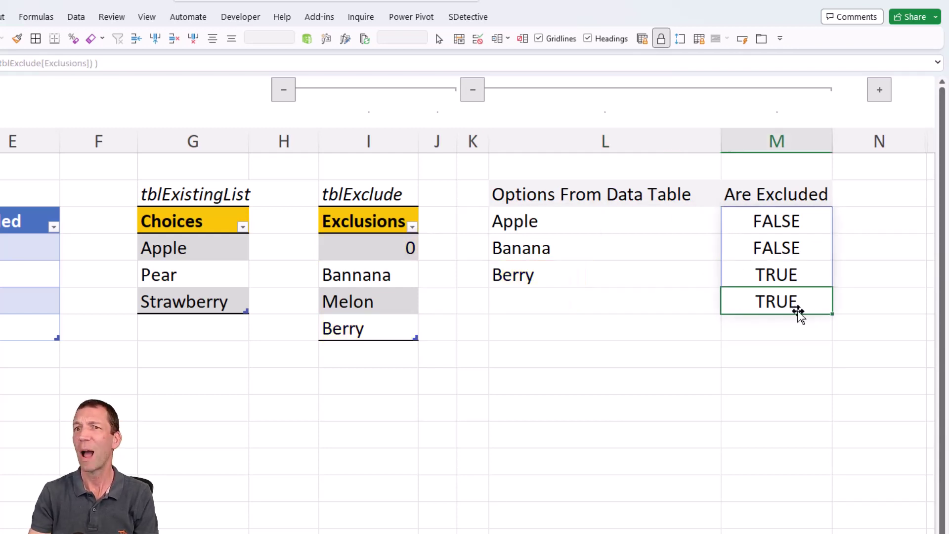
scroll(465, 297, "right", 5)
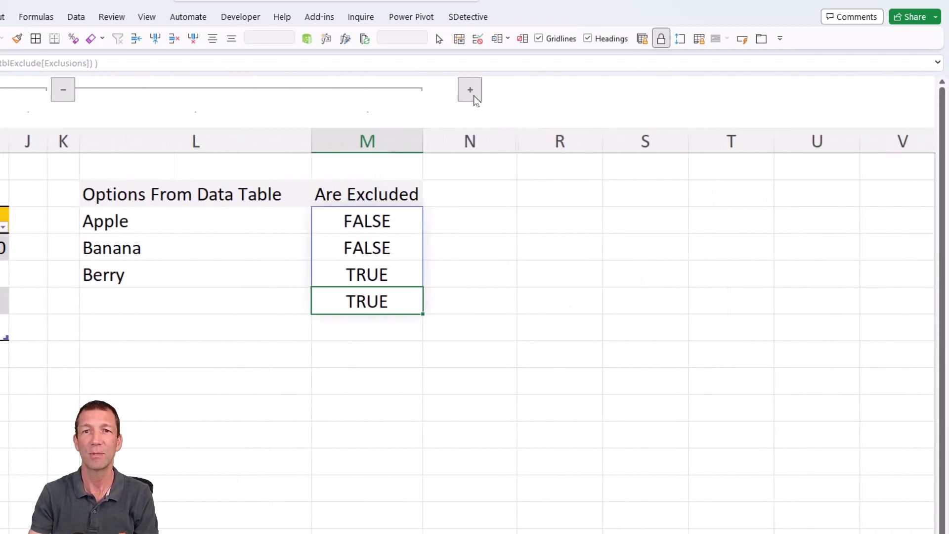
left_click(473, 95)
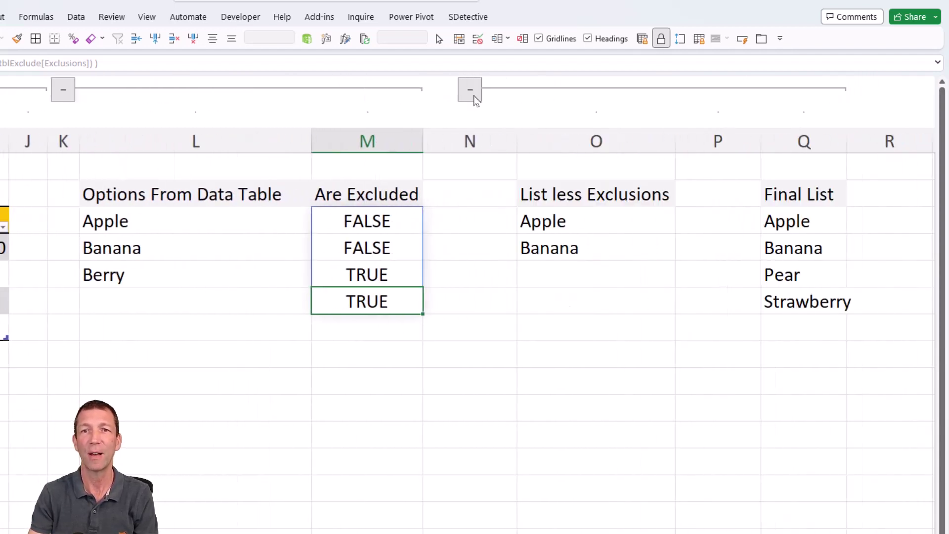
left_click(571, 222)
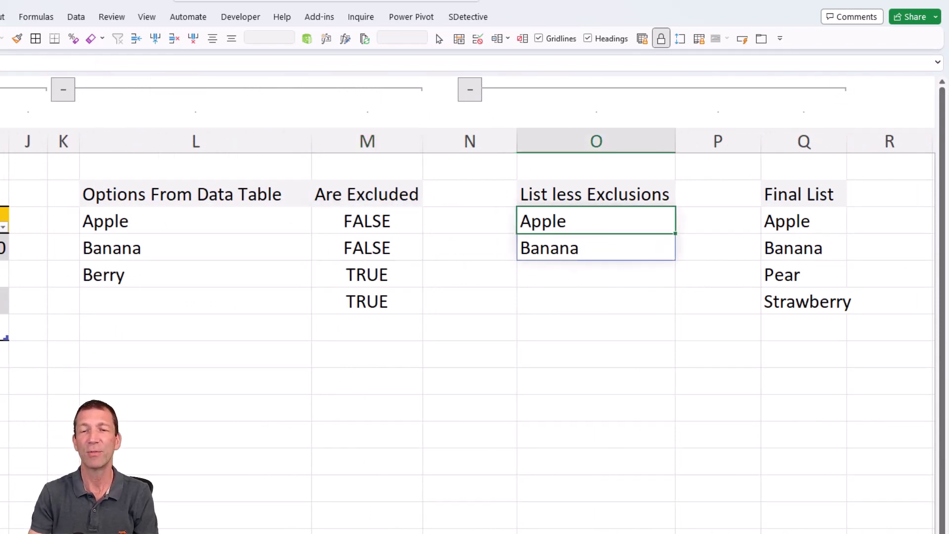
key("F2")
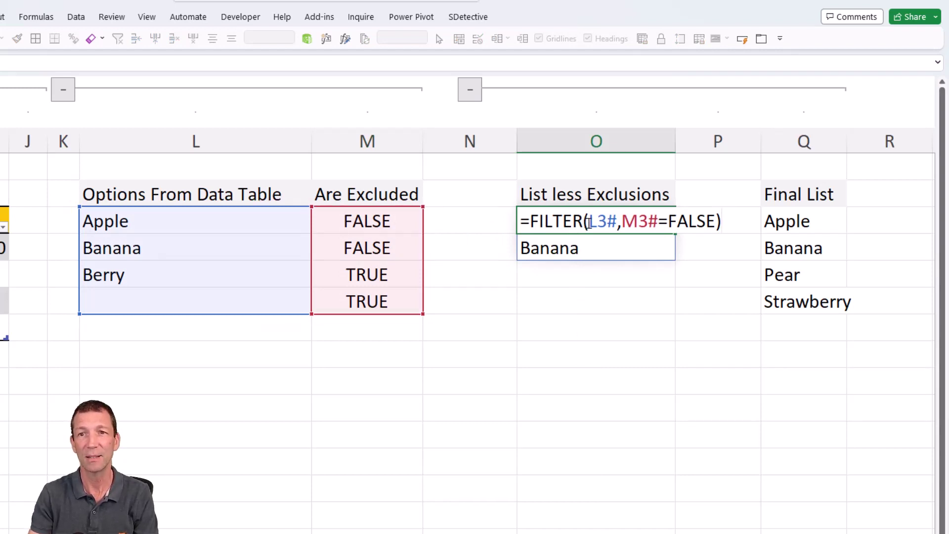
key("ctrl+Return")
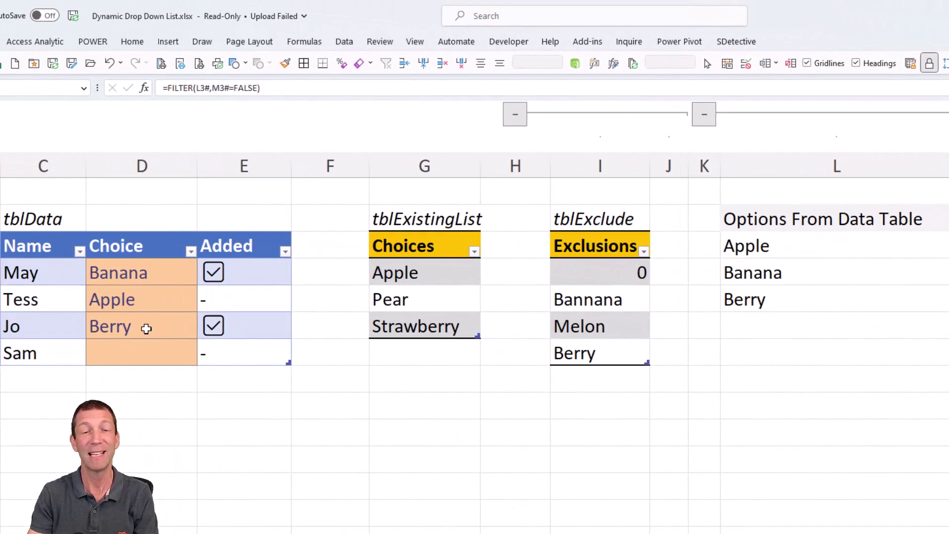
left_click(138, 355)
left_click(202, 358)
key("Down")
key("Down")
key("Down")
key("Up")
key("Up")
key("Up")
key("Escape")
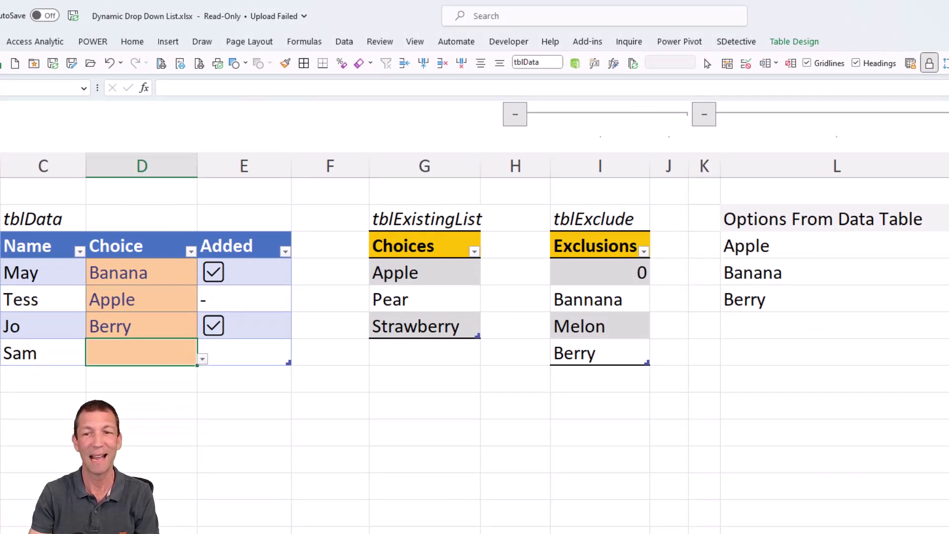
- Look over the List less Exclusions results and select the first Final List cell, Q3
scroll(474, 316, "right", 3)
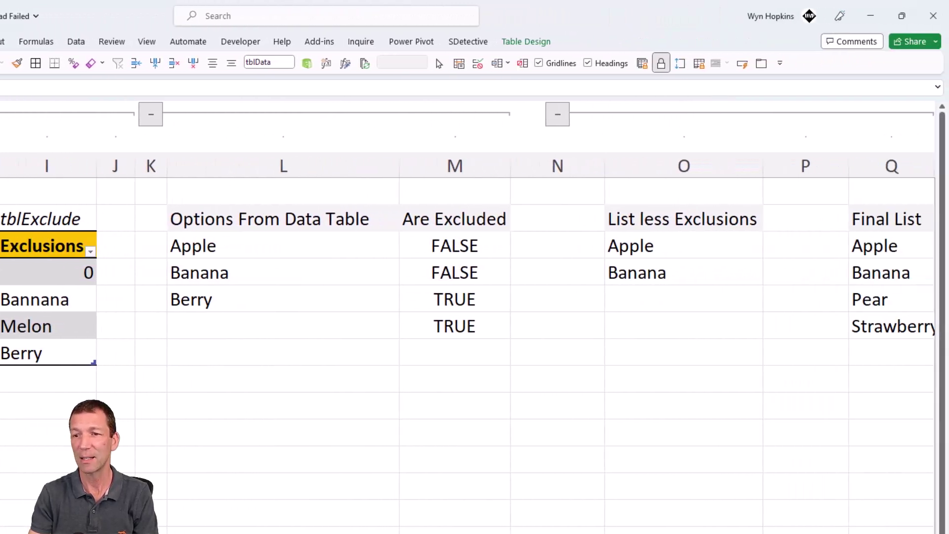
scroll(475, 317, "right", 1)
left_click_drag(578, 246, 580, 272)
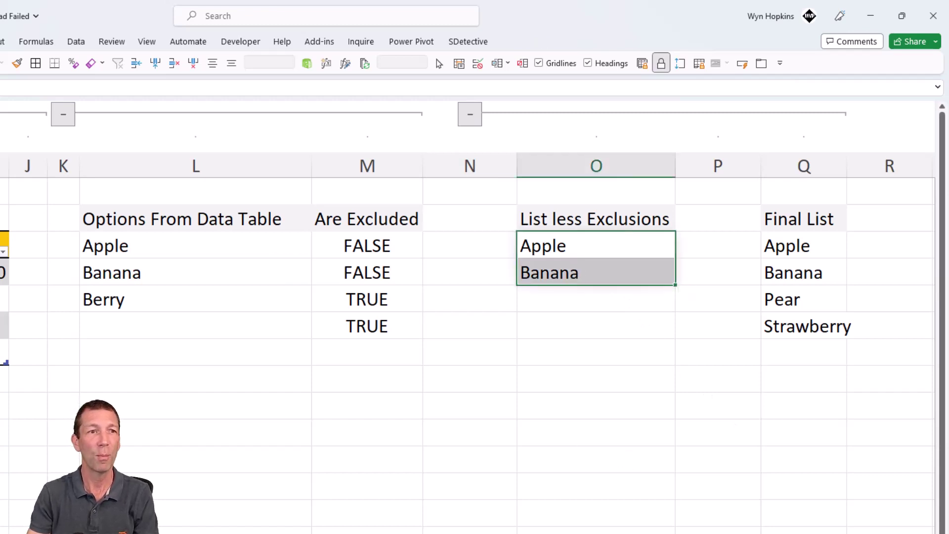
left_click(4, 326)
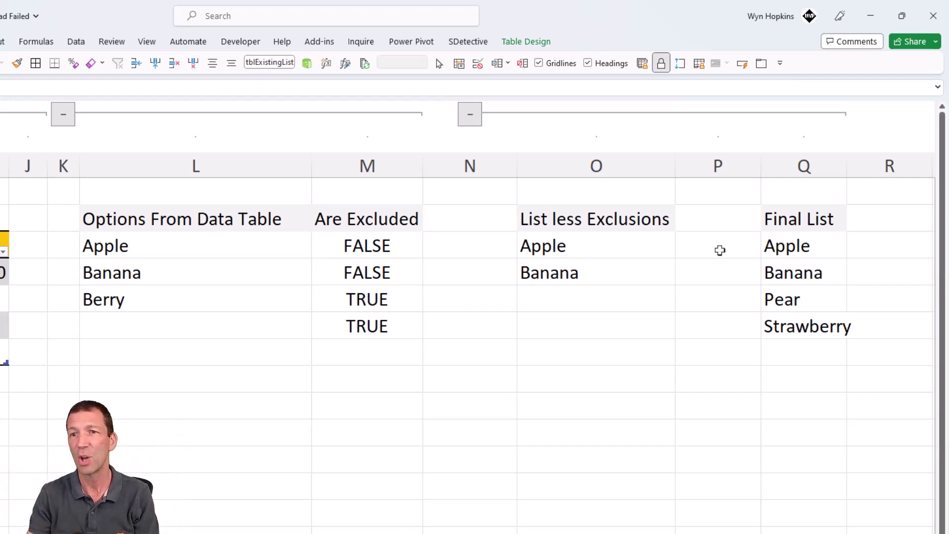
left_click(807, 246)
scroll(475, 347, "right", 5)
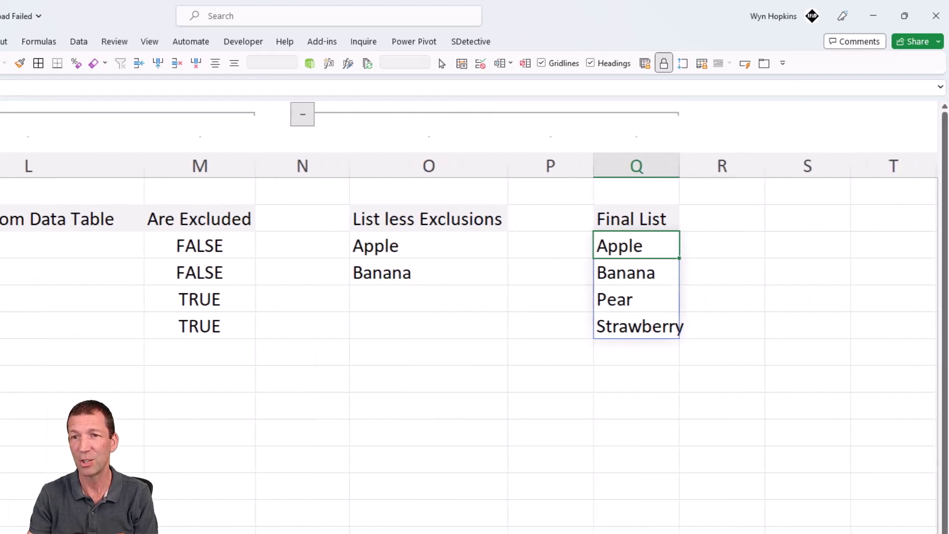
- Highlight Q3's IF fallback and the VSTACK tblExistingList[Choices] argument in the Final List formula
key("F2")
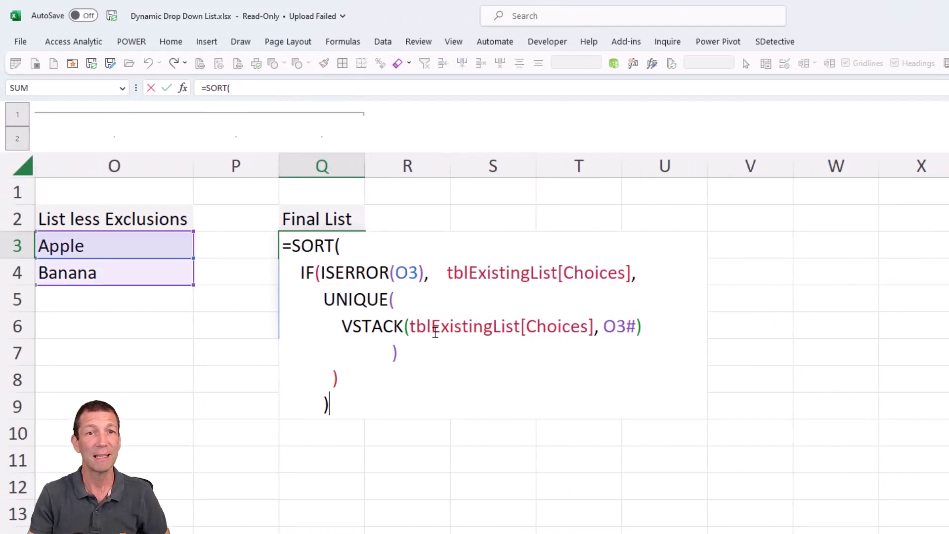
left_click_drag(296, 273, 647, 280)
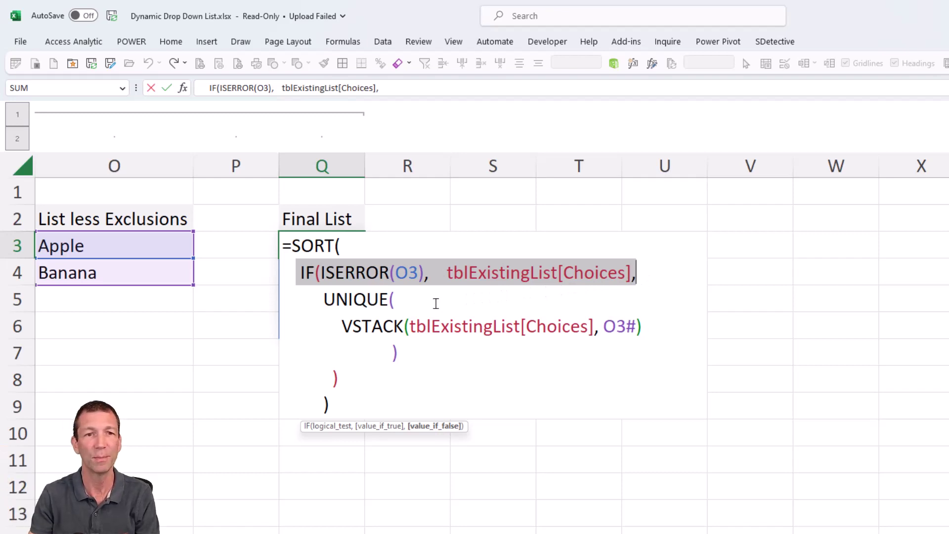
left_click(382, 324)
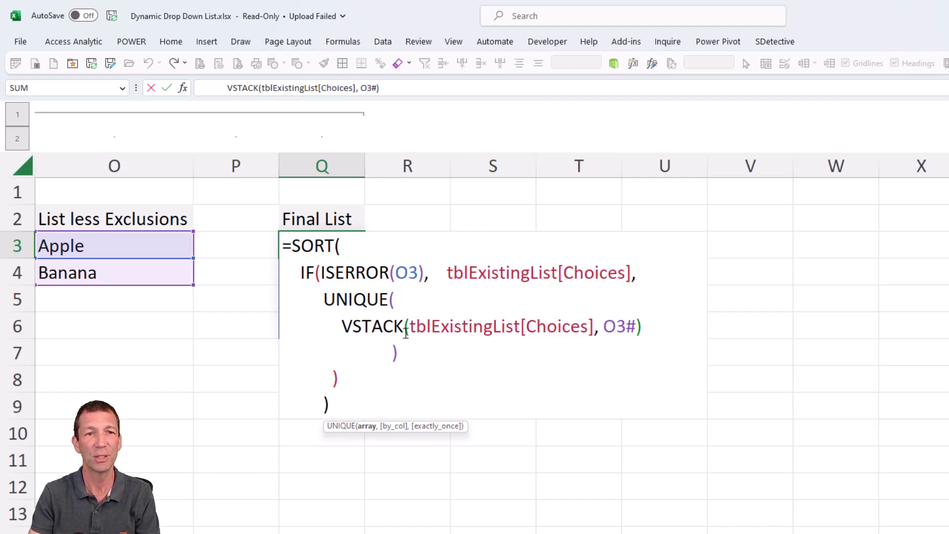
left_click_drag(405, 328, 588, 329)
scroll(622, 353, "left", 3)
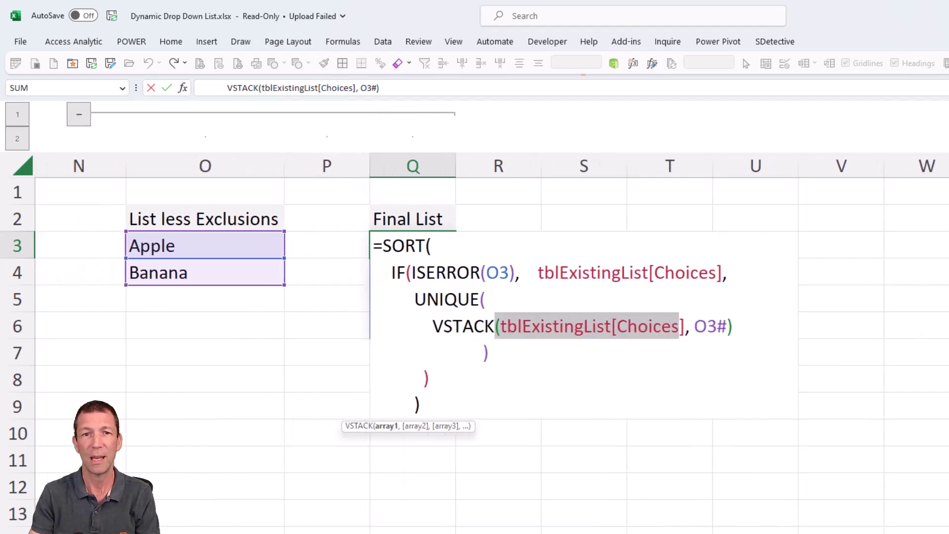
scroll(474, 316, "left", 6)
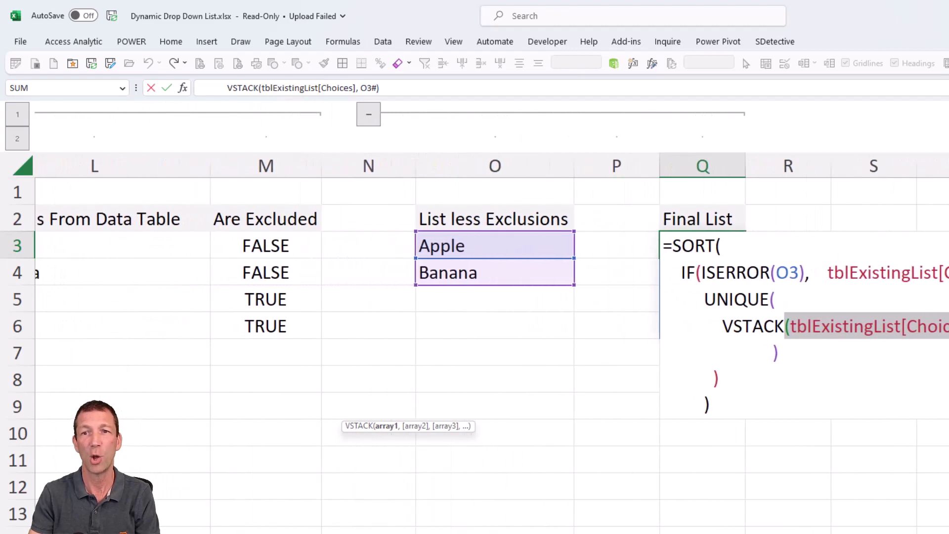
scroll(474, 317, "left", 5)
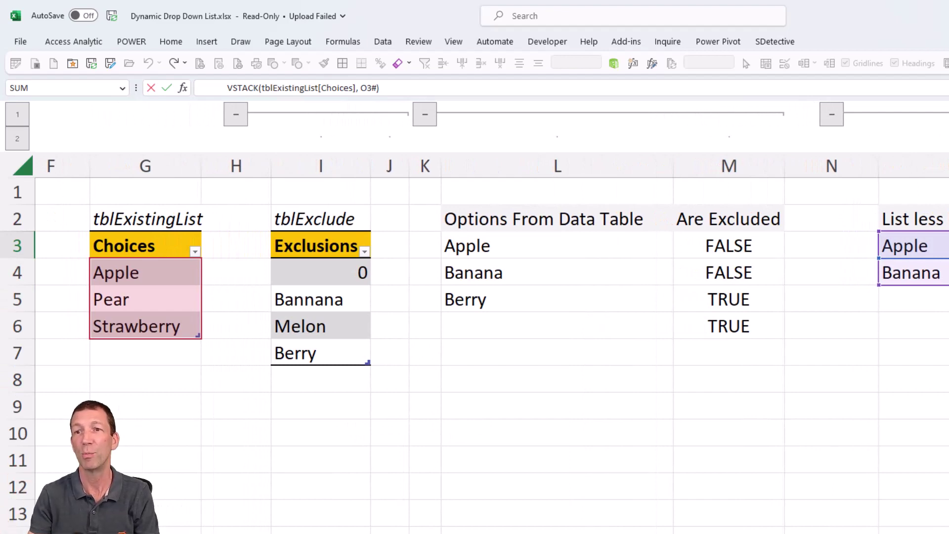
- Reopen and close the Final List formula without changes
key("Escape")
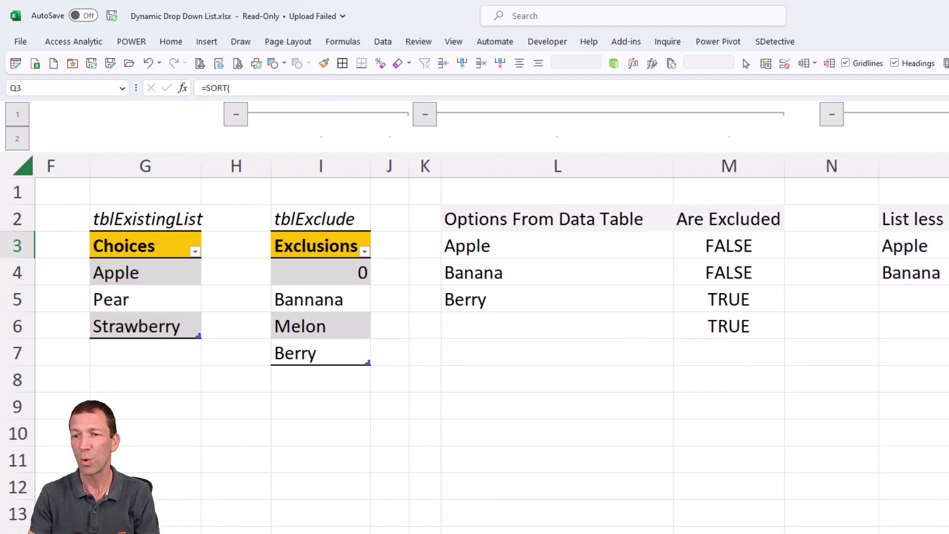
key("F2")
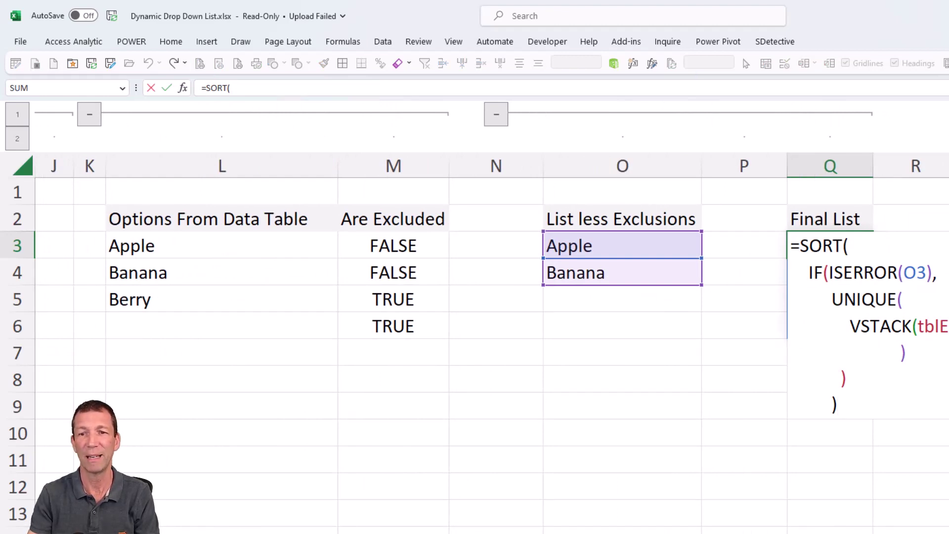
key("Escape")
scroll(492, 317, "left", 6)
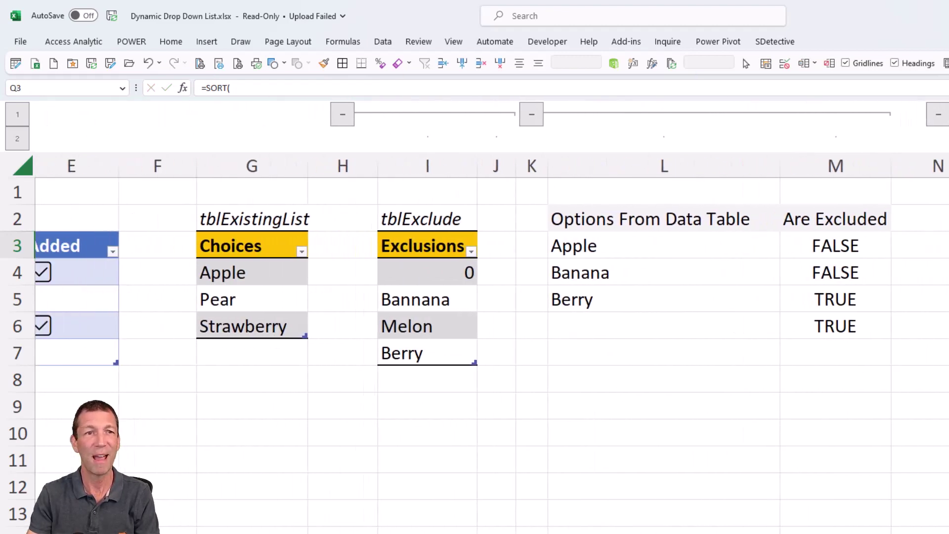
scroll(169, 276, "left", 2)
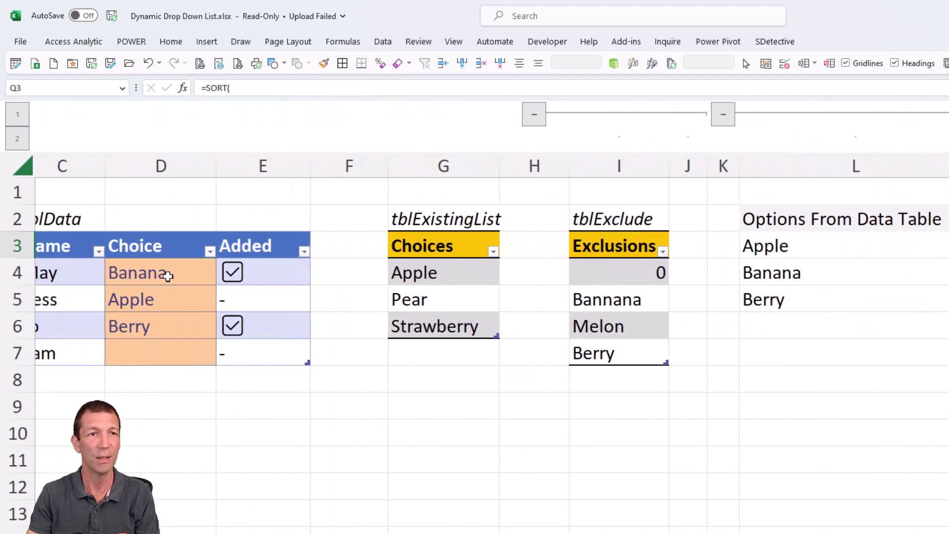
- Delete the three Choice entries in D4:D6
left_click_drag(168, 277, 164, 322)
key("Delete")
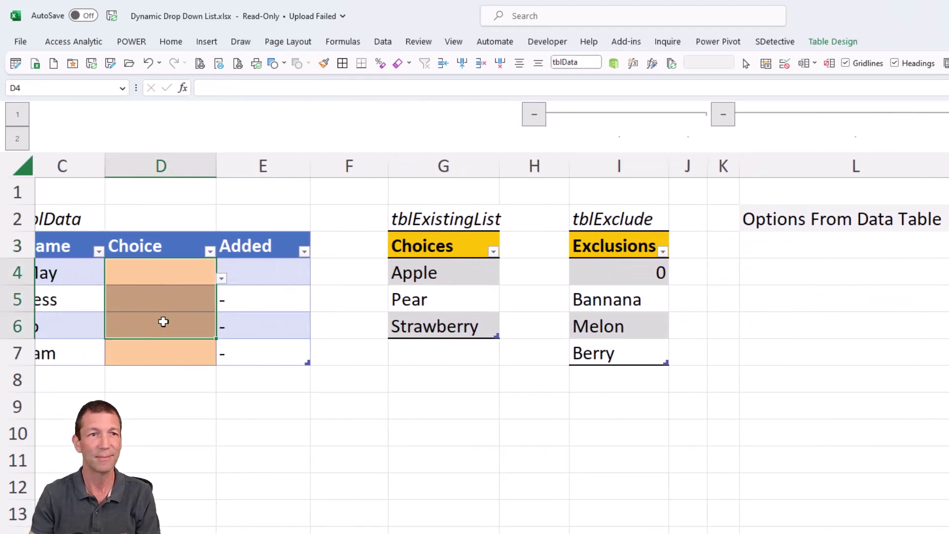
scroll(575, 470, "right", 3)
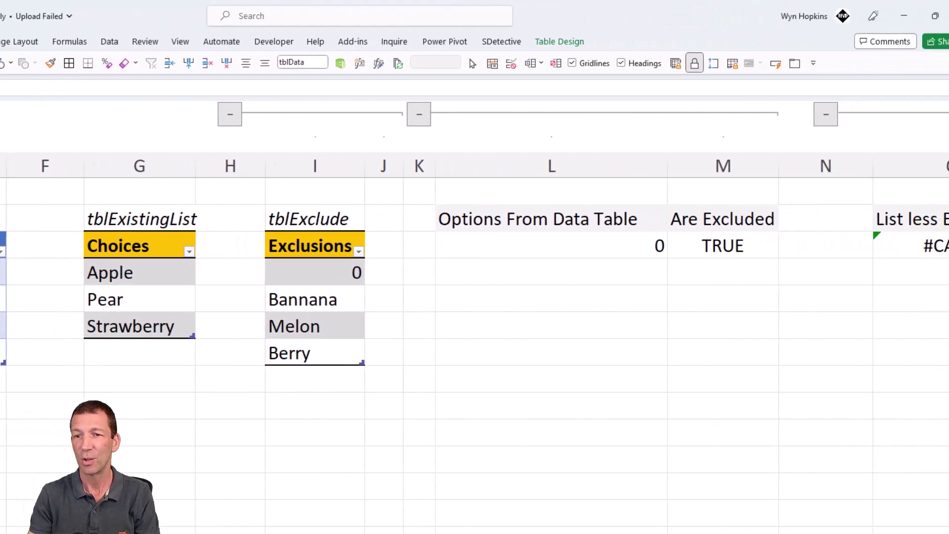
scroll(494, 297, "right", 1)
- Inspect the List less Exclusions FILTER formula in O3, now returning #CALC!
left_click(692, 250)
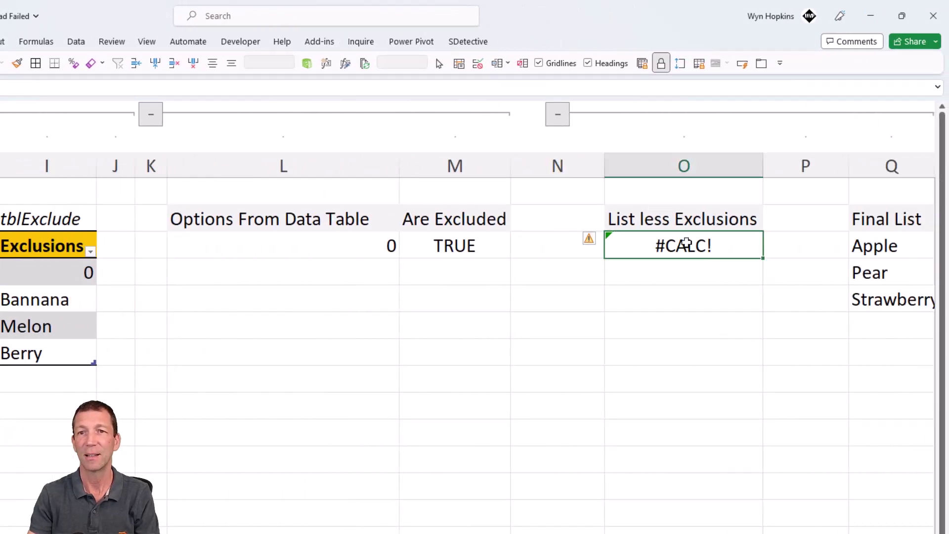
key("F2")
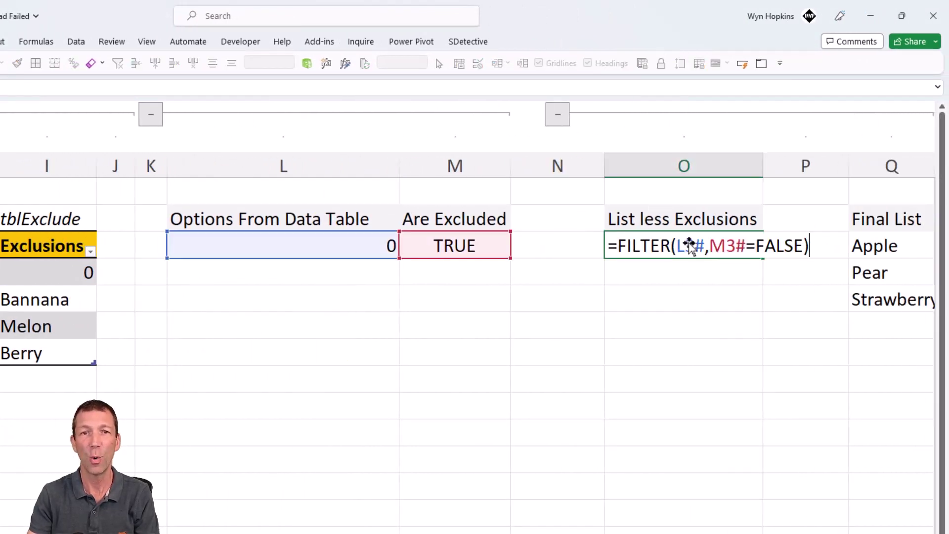
key("Escape")
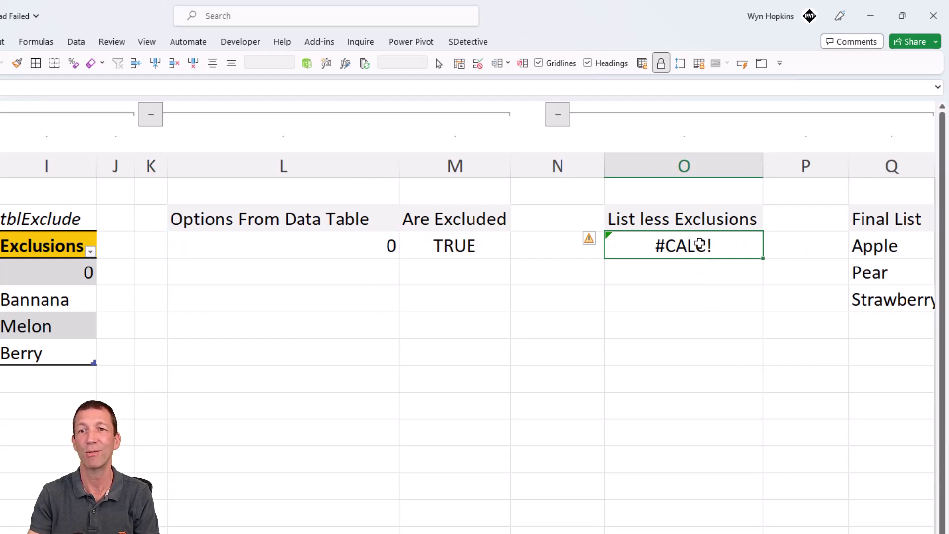
scroll(727, 292, "right", 4)
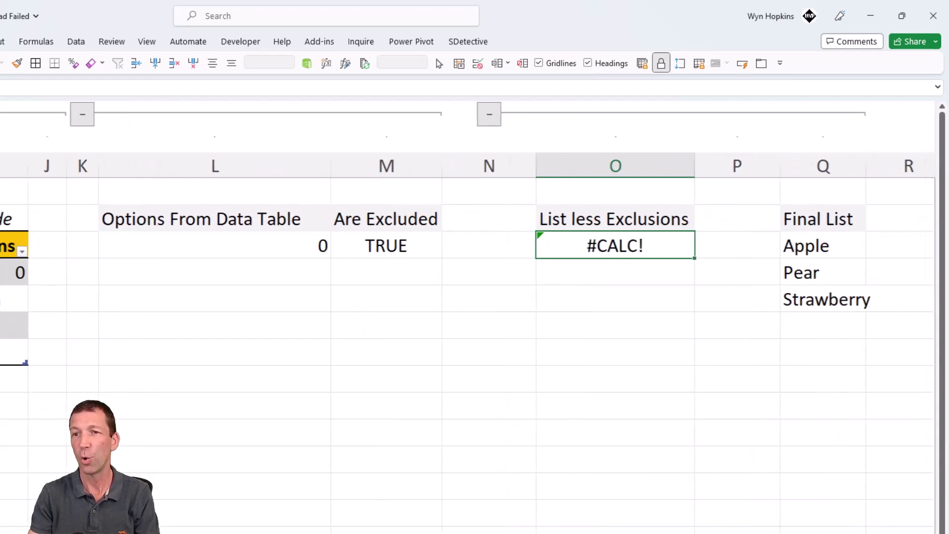
- Review Q3's Final List formula, which now falls back to Apple, Pear and Strawberry
left_click(530, 251)
key("F2")
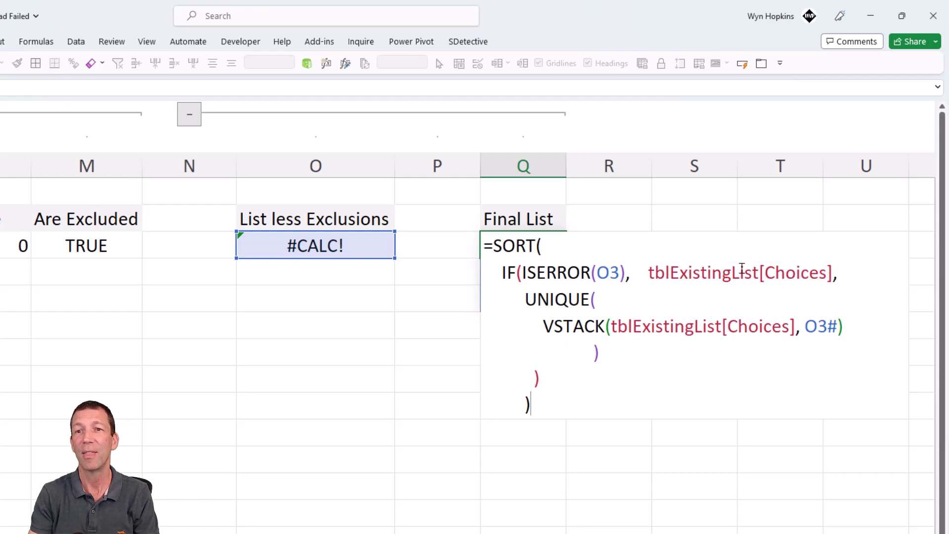
key("ctrl+Return")
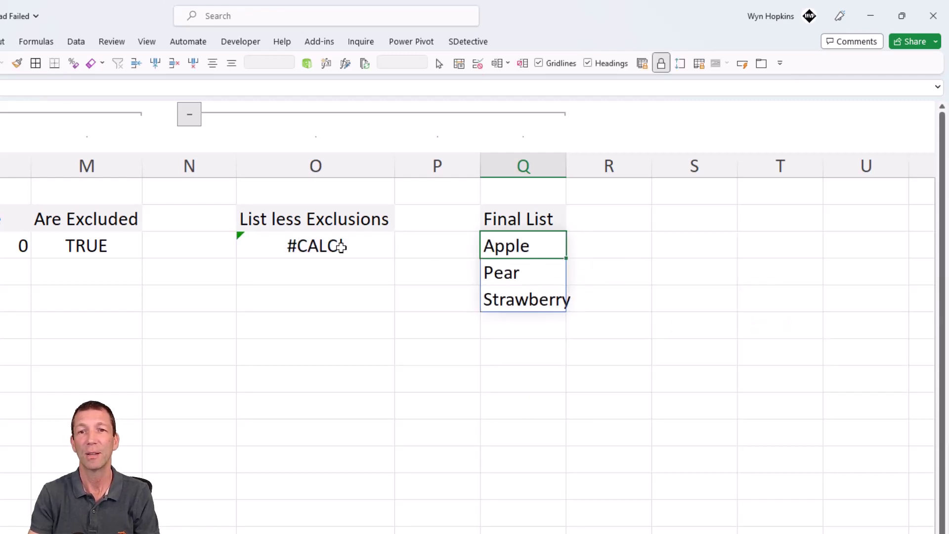
key("F2")
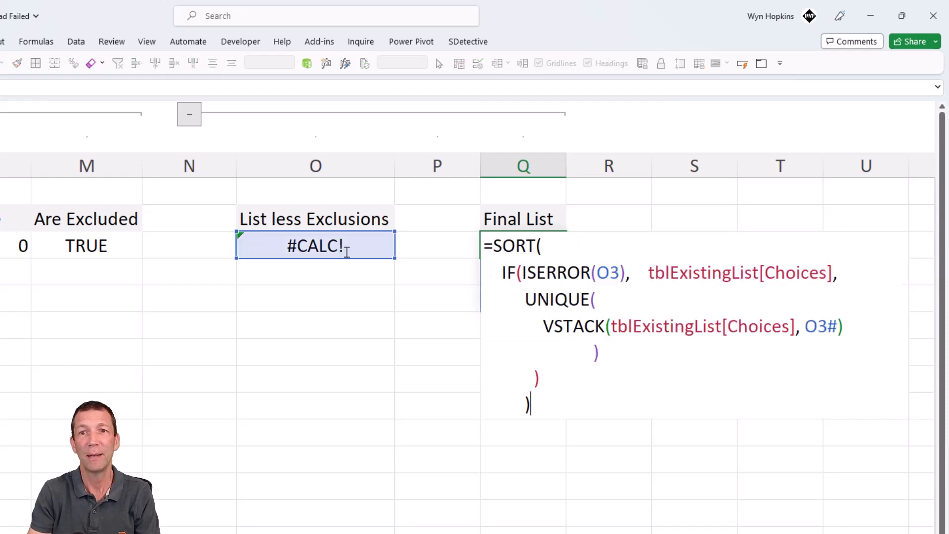
key("Escape")
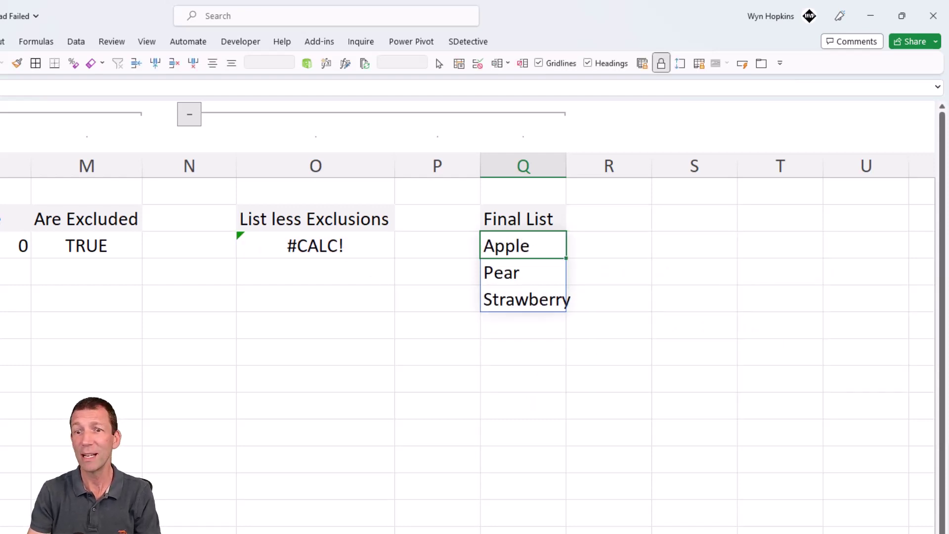
scroll(475, 316, "left", 6)
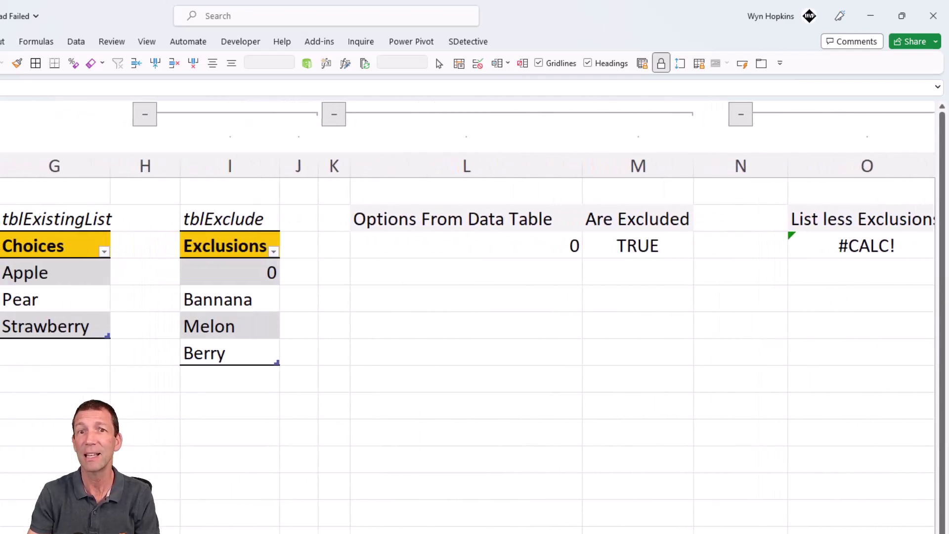
scroll(474, 317, "left", 3)
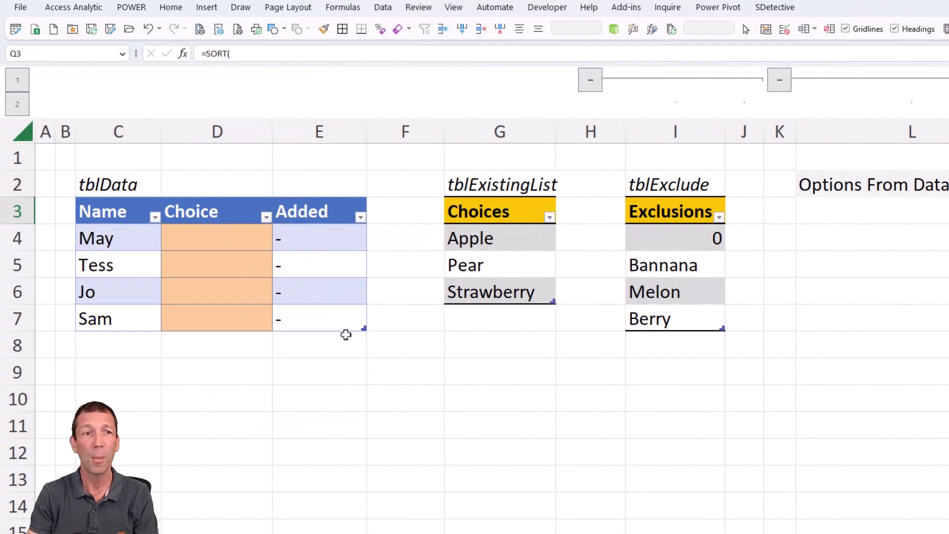
- Pick Pear from the drop-down list in the first Choice cell, D4
left_click(195, 240)
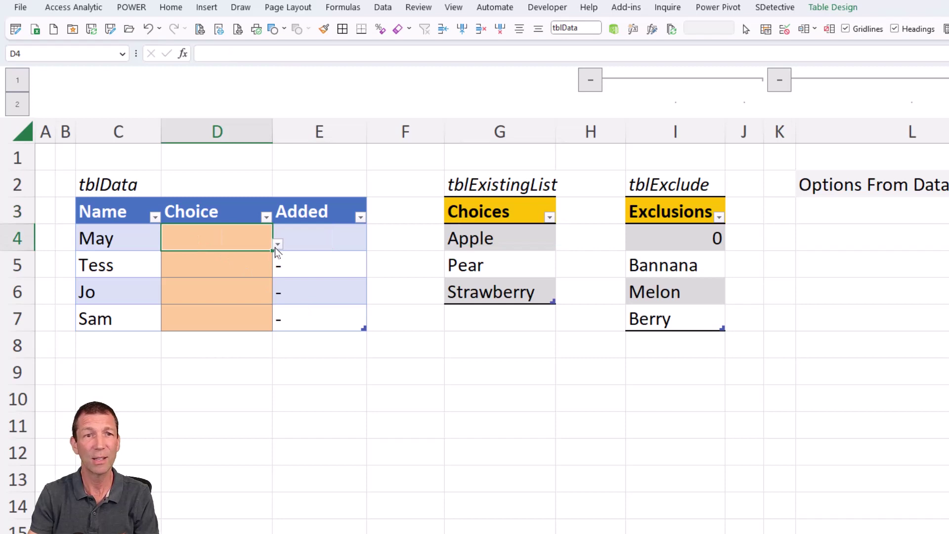
left_click(278, 244)
key("Down")
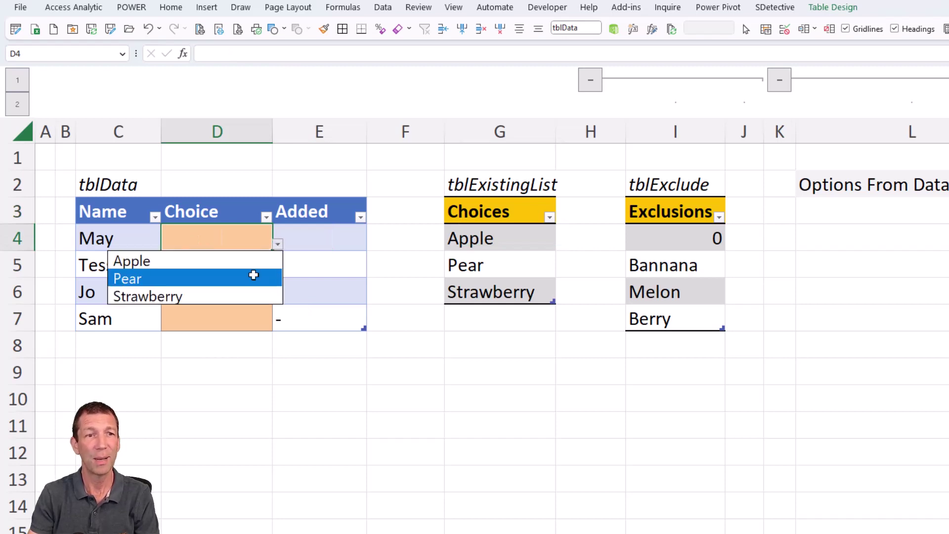
left_click(252, 277)
- Try the excluded Melon in D5, dismiss the stop error, then enter the new choice Lemon
left_click(250, 267)
type("Melon")
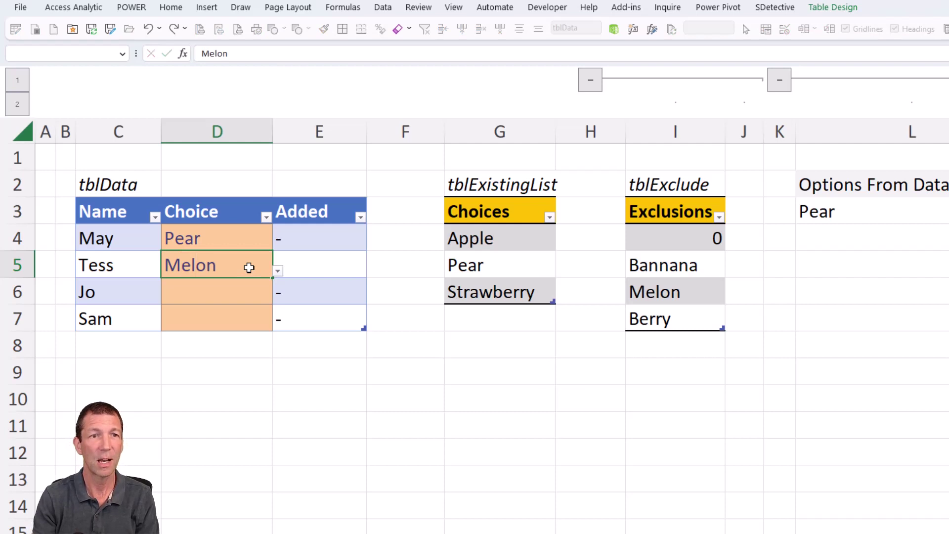
key("Return")
key("Escape")
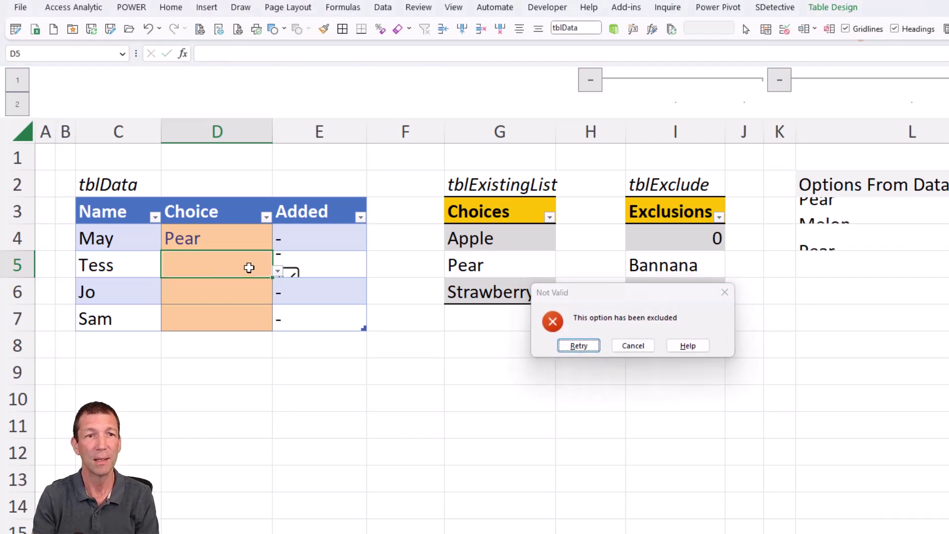
type("Lemon")
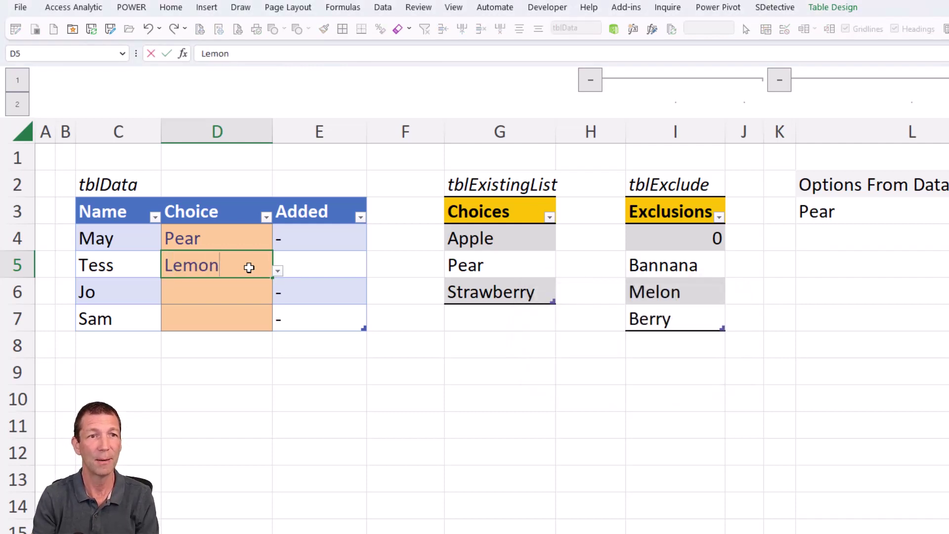
key("Return")
left_click(249, 268)
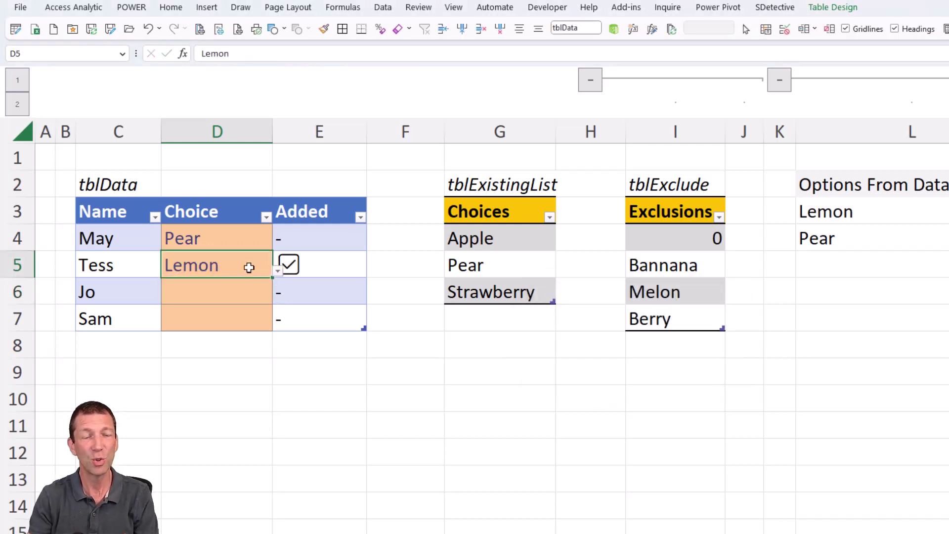
left_click(229, 193)
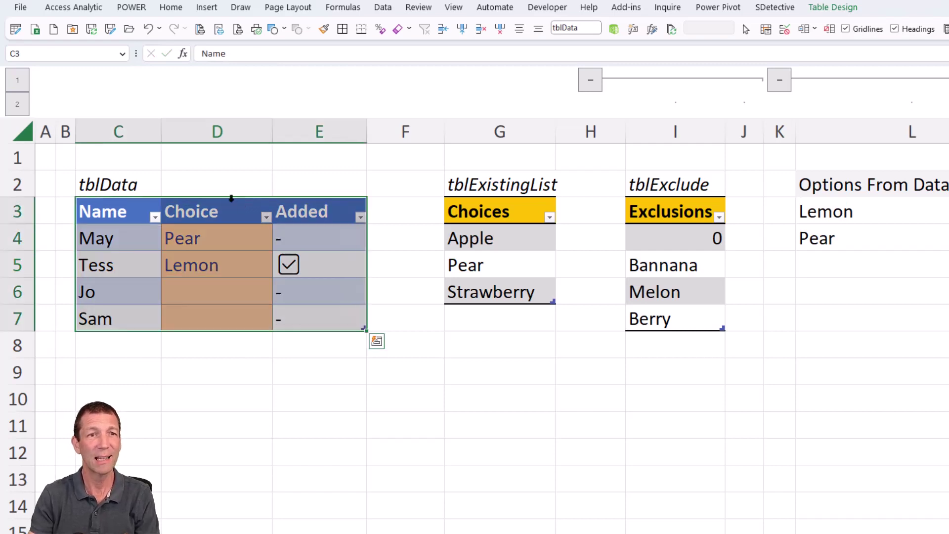
left_click(229, 201)
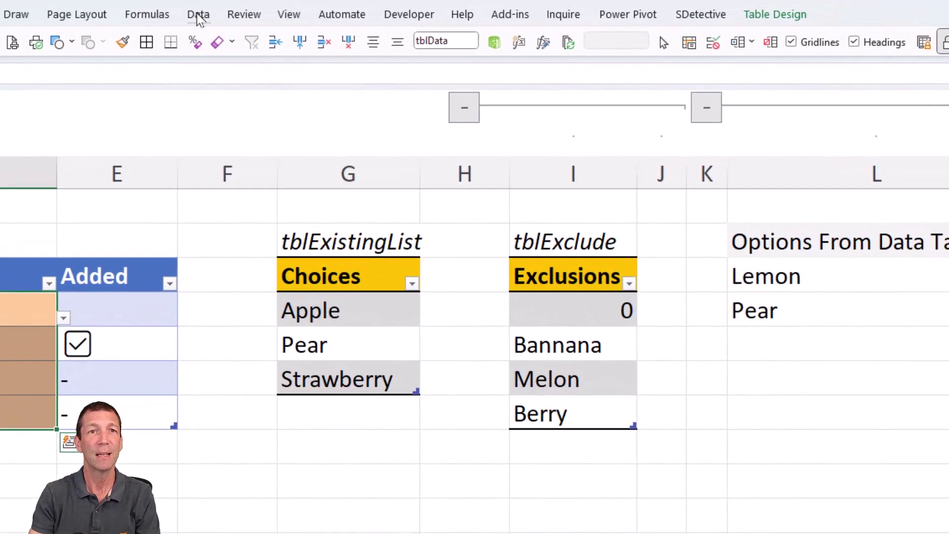
left_click(382, 8)
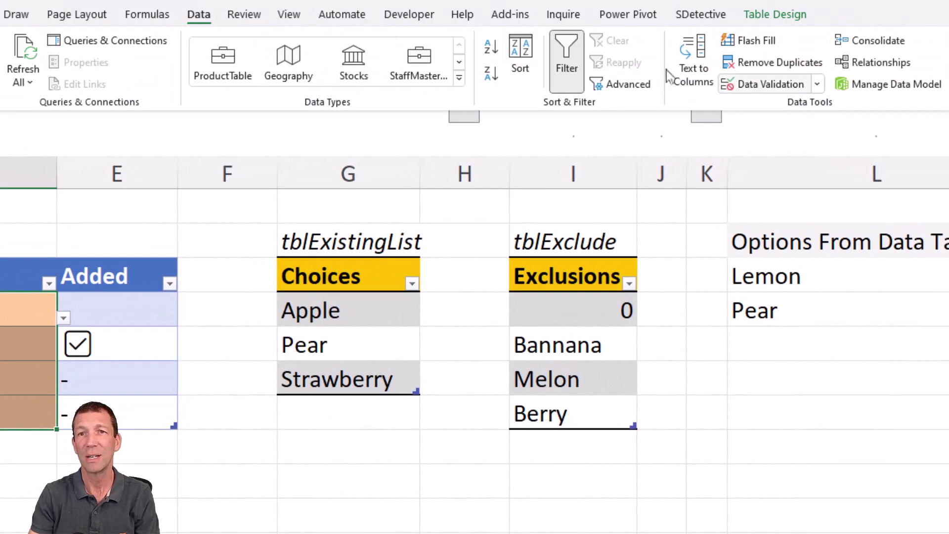
left_click(797, 85)
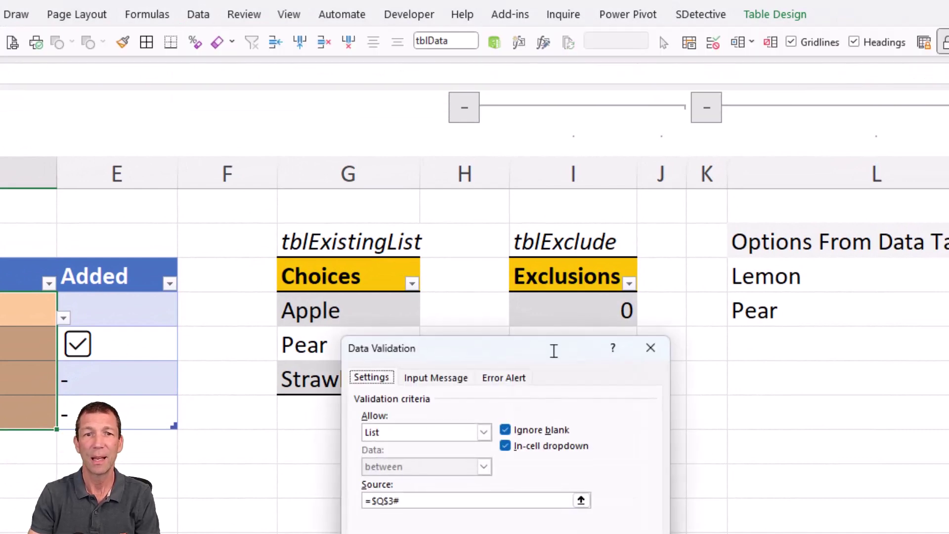
left_click(411, 500)
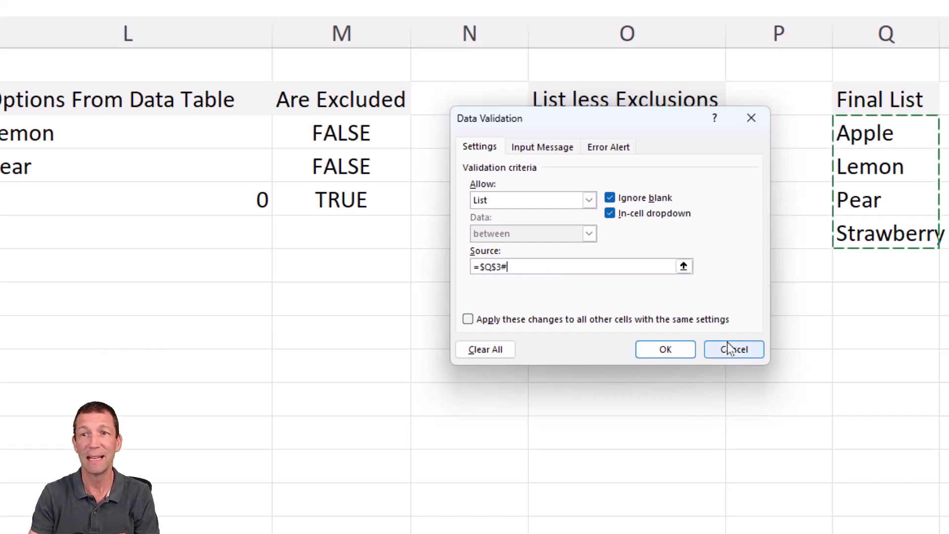
left_click_drag(729, 348, 705, 267)
left_click(618, 147)
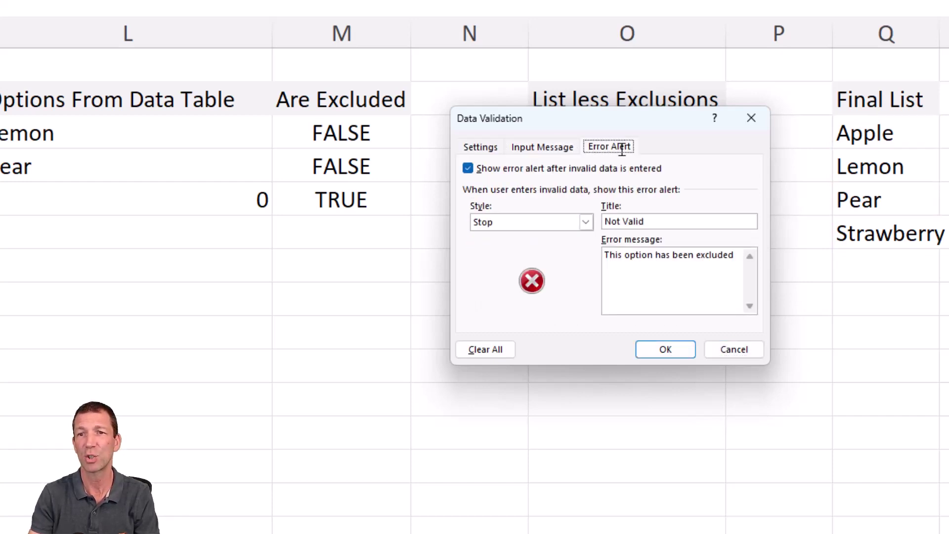
left_click(738, 348)
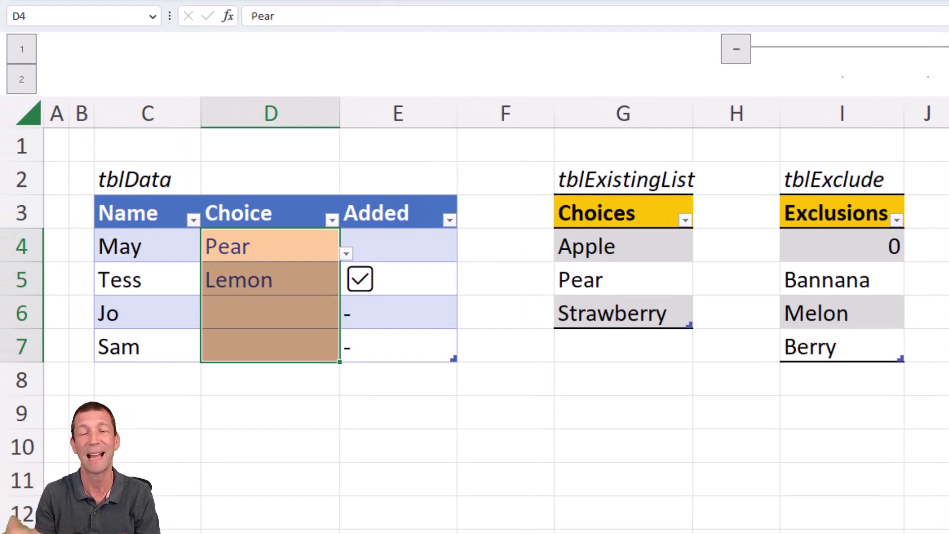
left_click(417, 267)
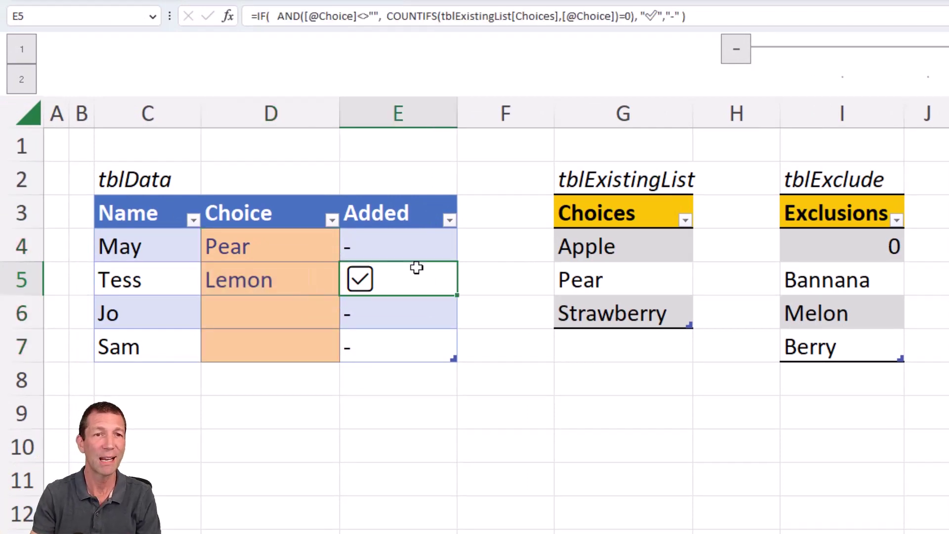
key("F2")
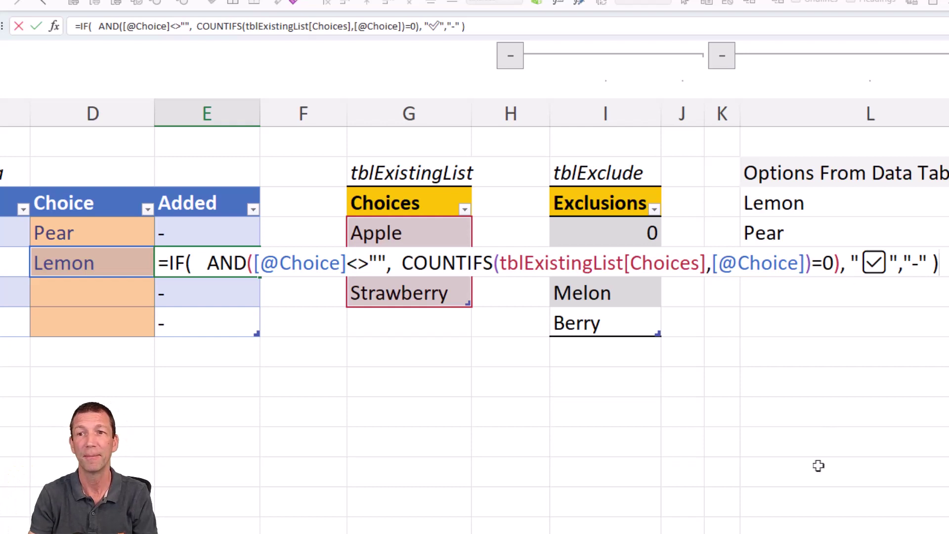
key("ctrl+Return")
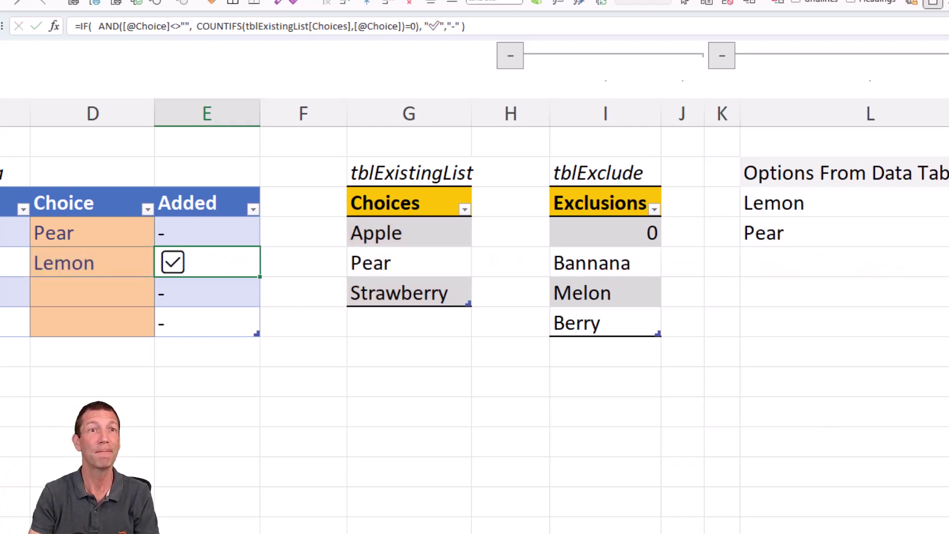